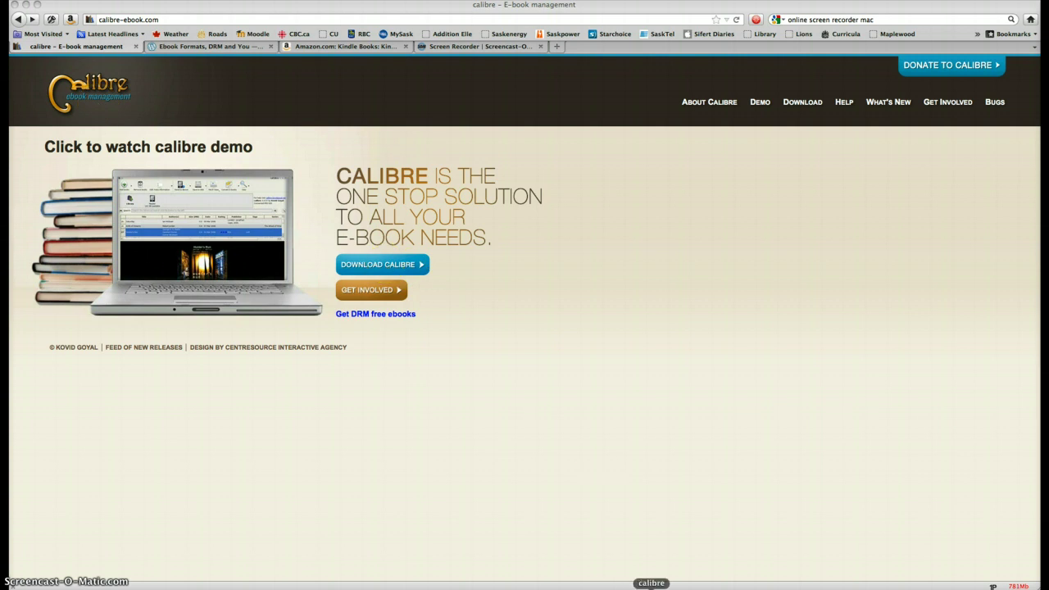
Switch to calibre and look through the library's books from Pride & Prejudice to Garbage! Monster! Burp!
{"action": "left_click", "coordinate": [651, 588]}
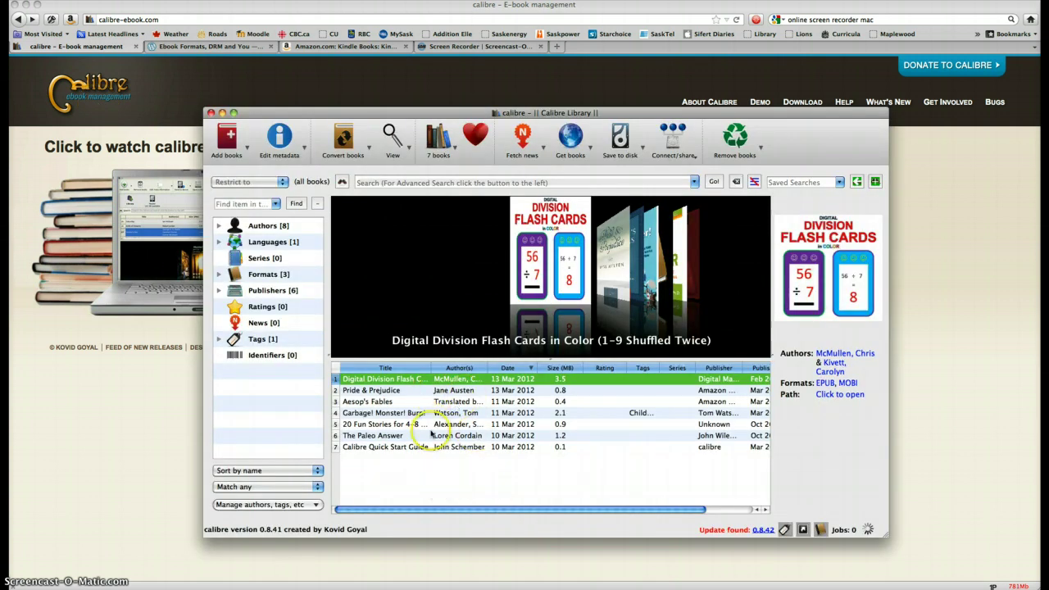
{"action": "left_click", "coordinate": [443, 391]}
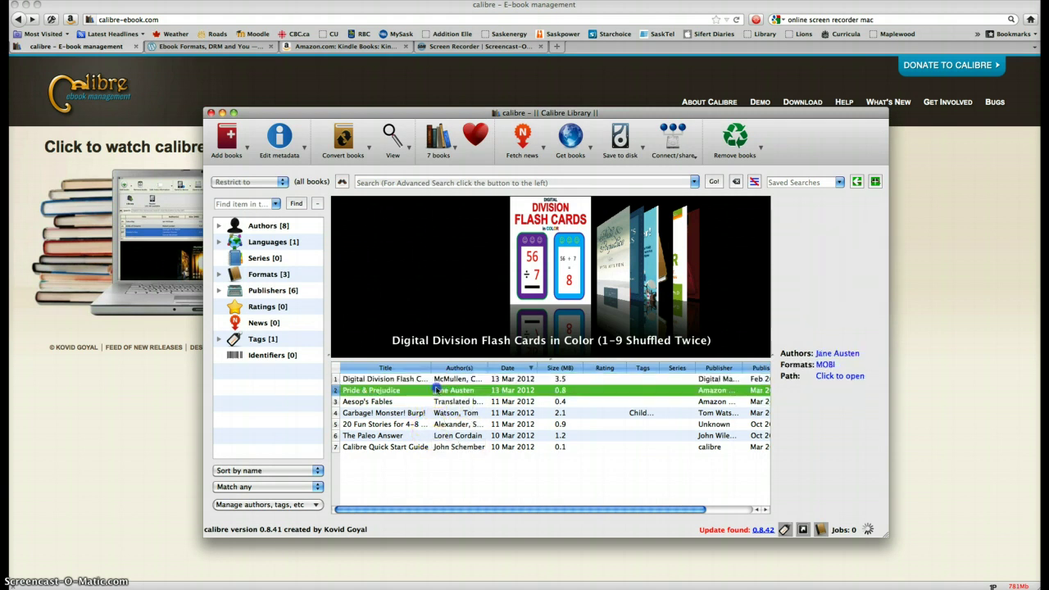
{"action": "left_click", "coordinate": [438, 401]}
{"action": "right_click", "coordinate": [440, 413]}
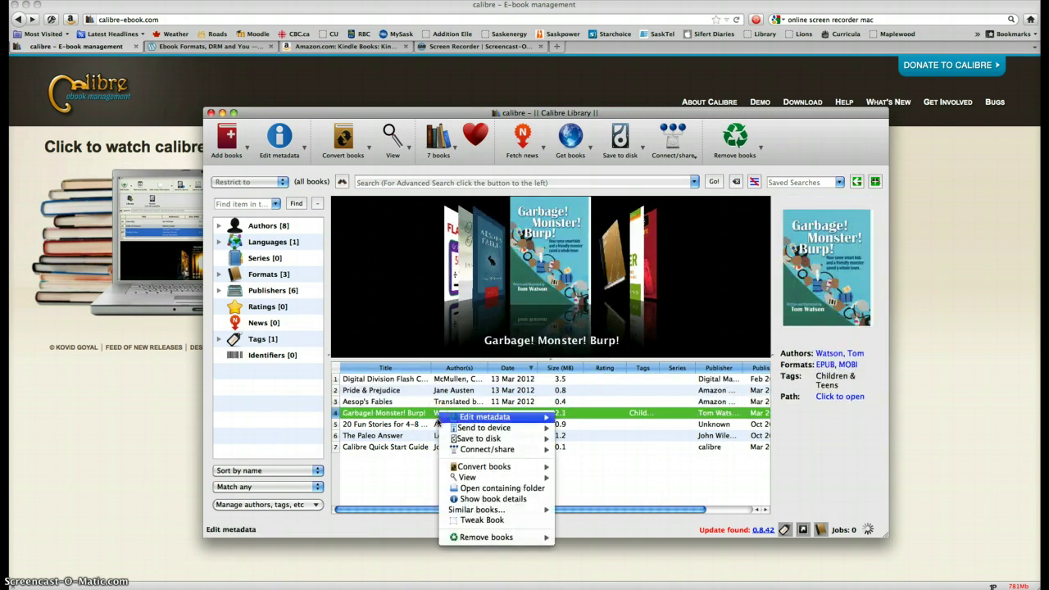
{"action": "left_click", "coordinate": [416, 425]}
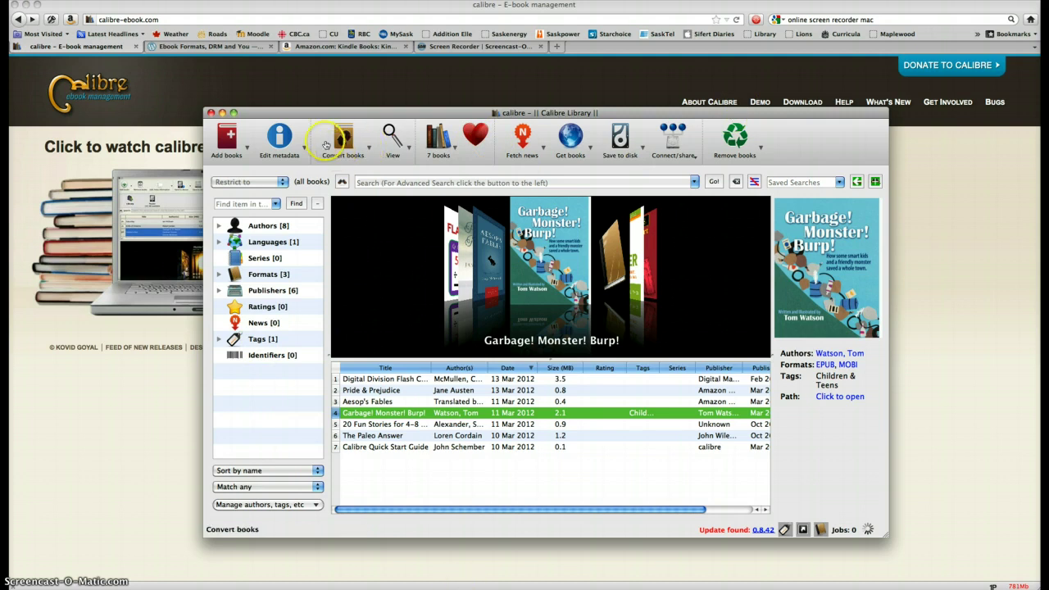
{"action": "left_click", "coordinate": [170, 118]}
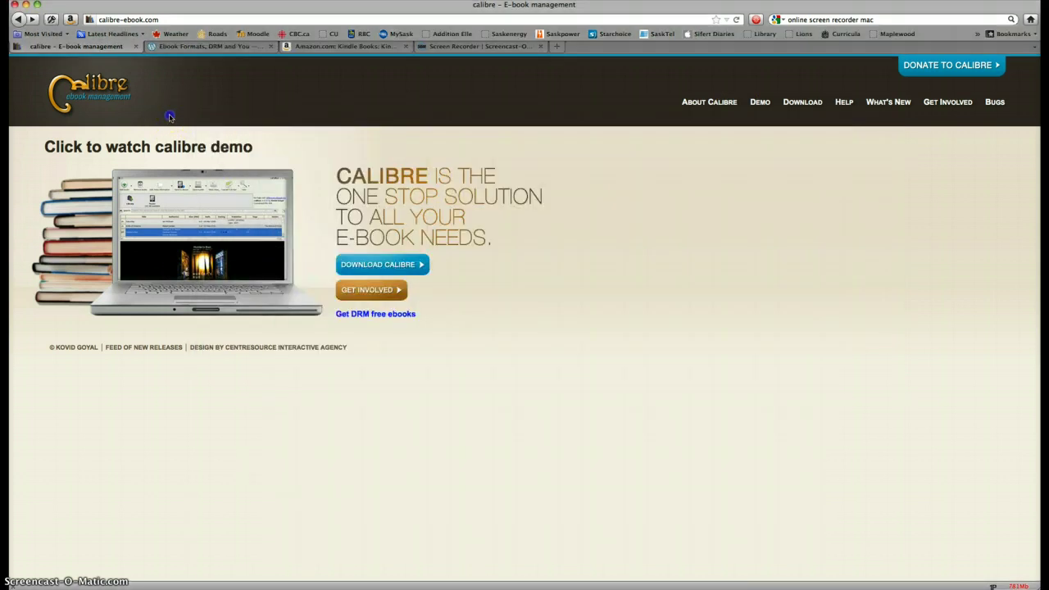
{"action": "left_click", "coordinate": [177, 117]}
{"action": "left_click", "coordinate": [660, 587]}
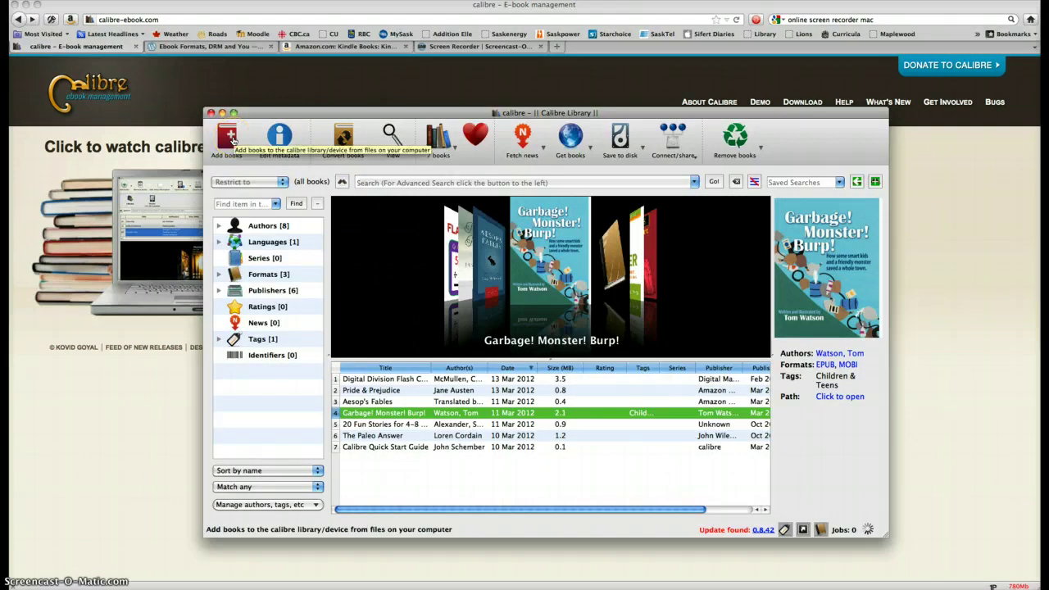
Browse the Digital Editions and My Kindle Content folders and try to add the newest .mbp file from My Kindle Content to the library
{"action": "left_click", "coordinate": [233, 140]}
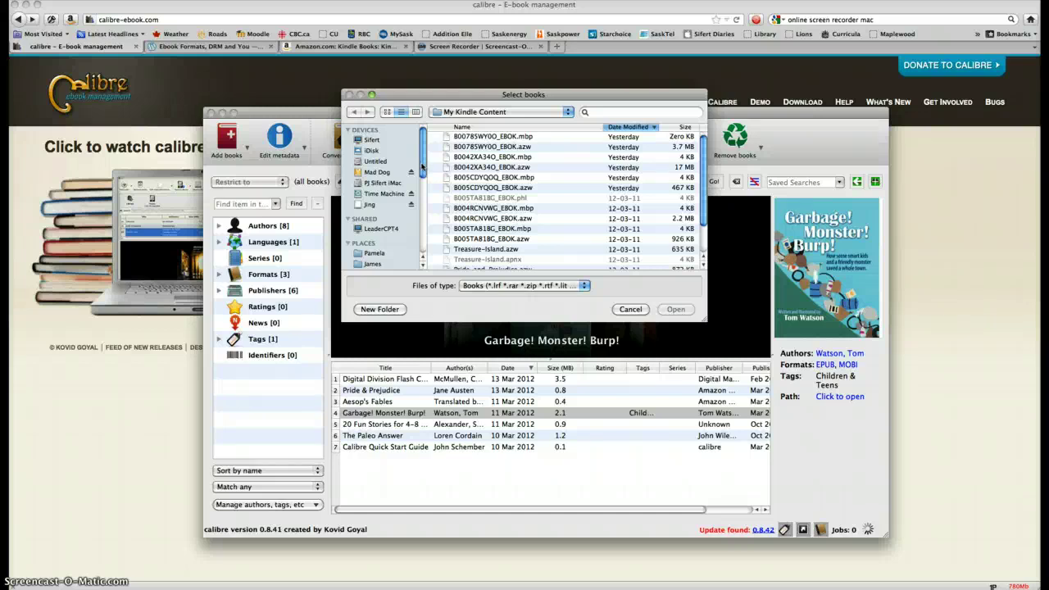
{"action": "left_click_drag", "start_coordinate": [423, 166], "coordinate": [424, 244]}
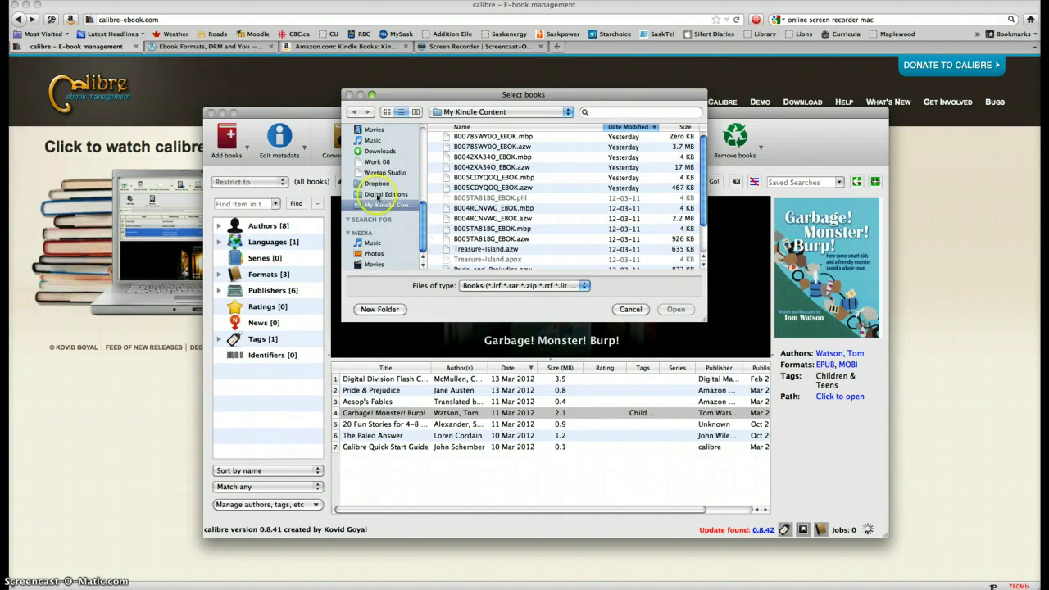
{"action": "left_click", "coordinate": [377, 194]}
{"action": "left_click", "coordinate": [387, 205]}
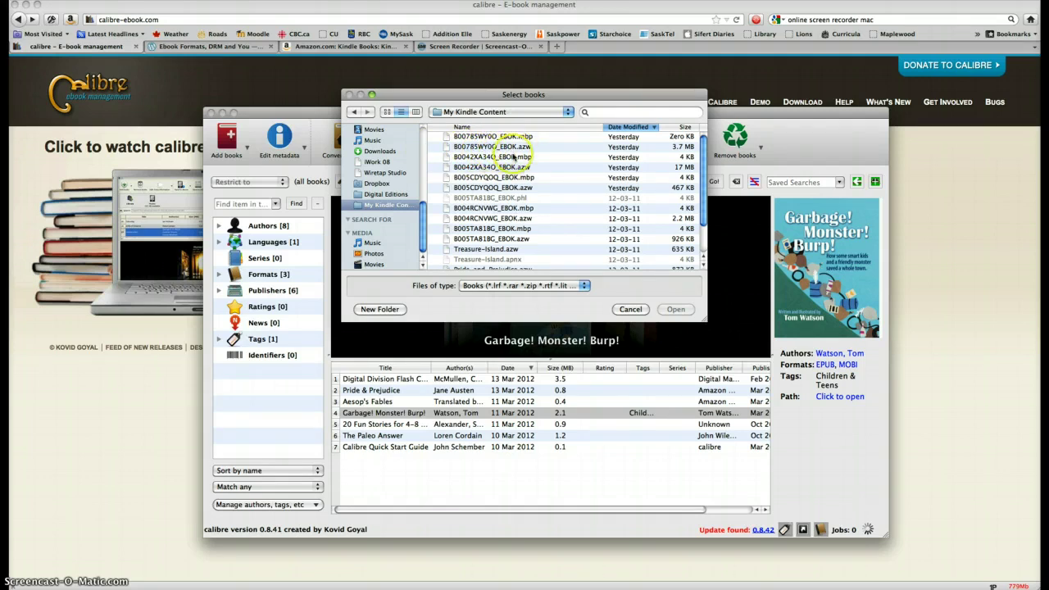
{"action": "left_click", "coordinate": [386, 194]}
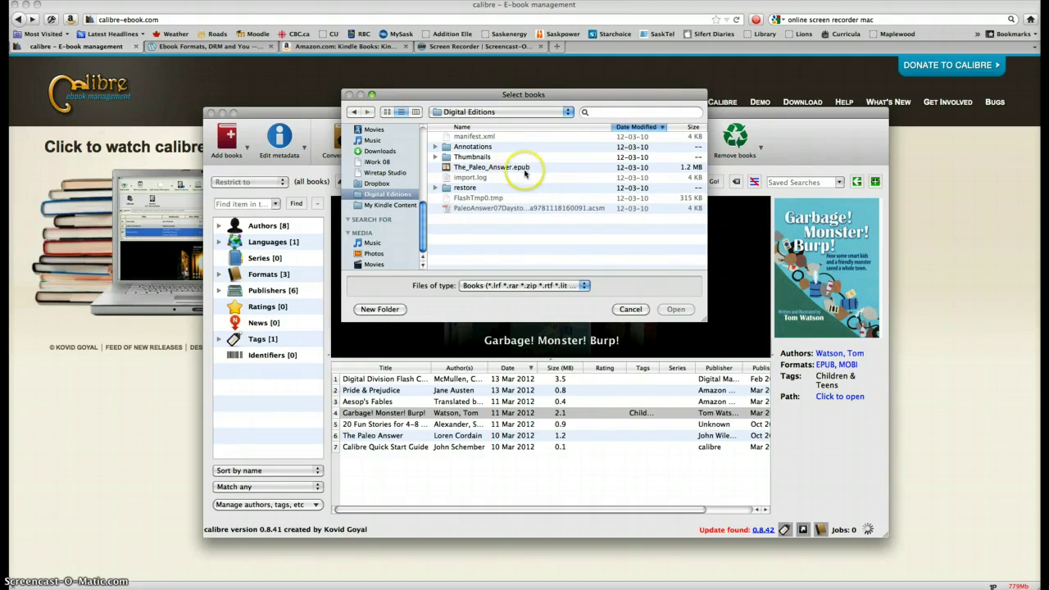
{"action": "left_click", "coordinate": [396, 205]}
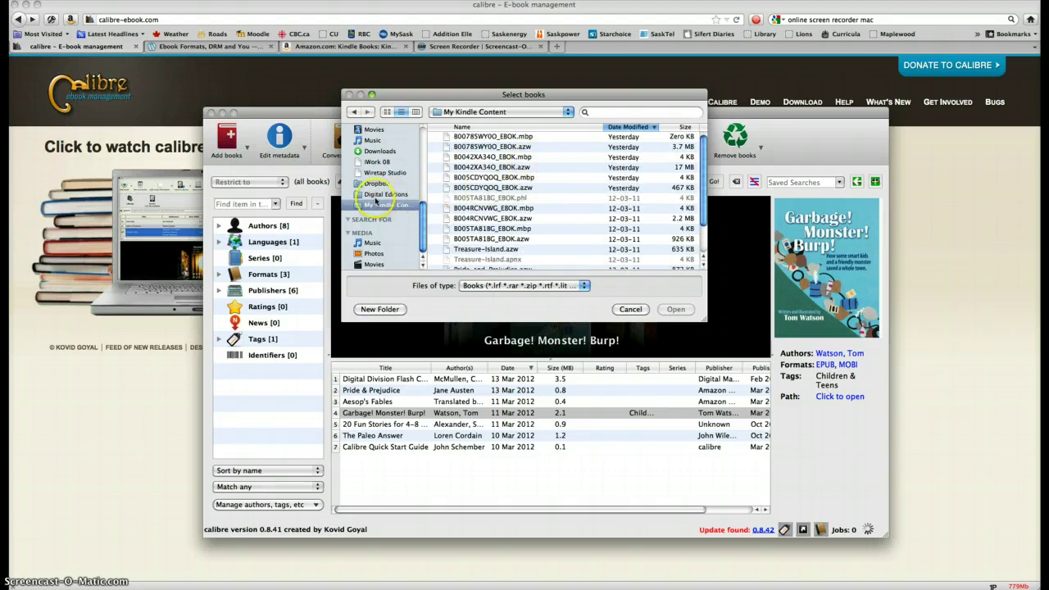
{"action": "left_click", "coordinate": [489, 137]}
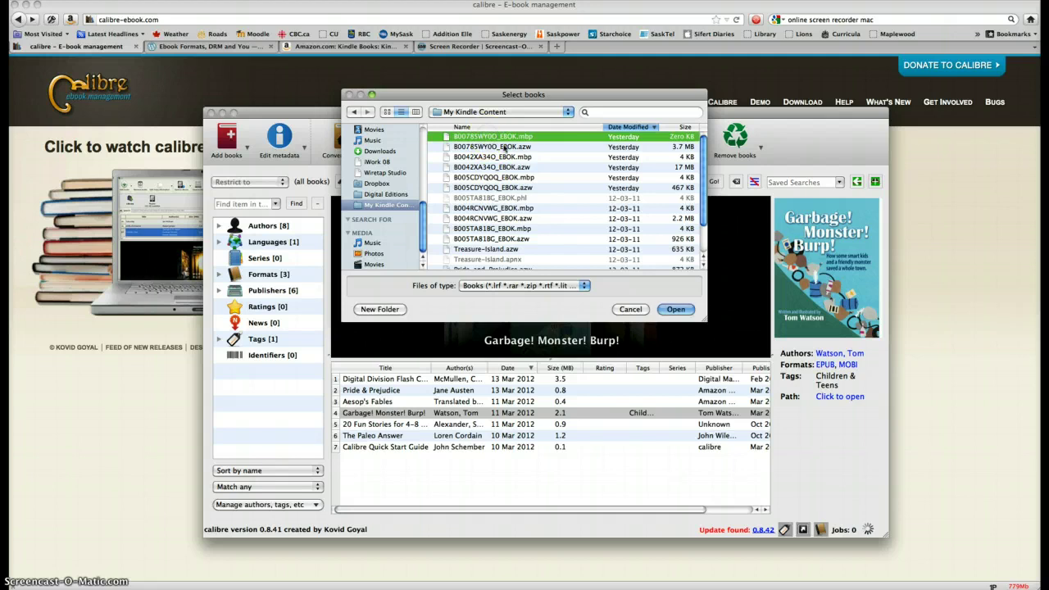
{"action": "left_click", "coordinate": [680, 310]}
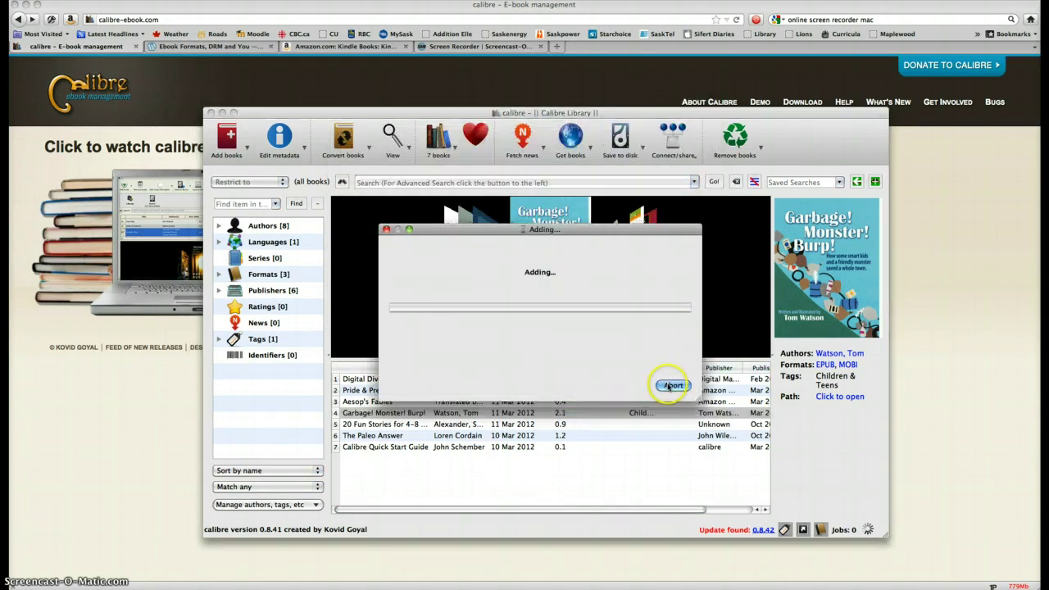
Examine the output formats offered for converting Pride & Prejudice, then cancel the conversion
{"action": "left_click", "coordinate": [414, 379]}
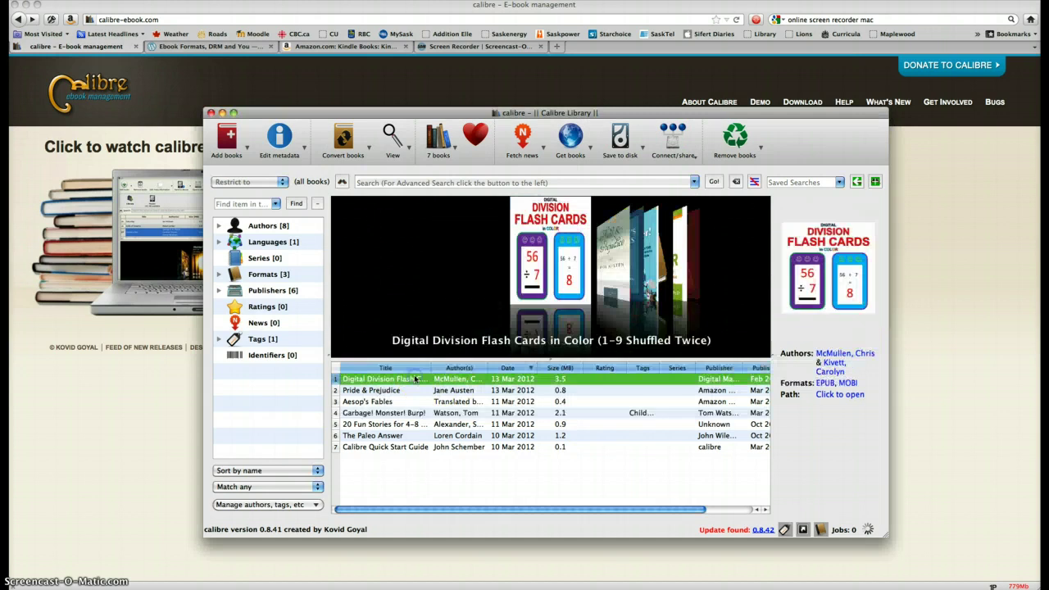
{"action": "left_click", "coordinate": [422, 390]}
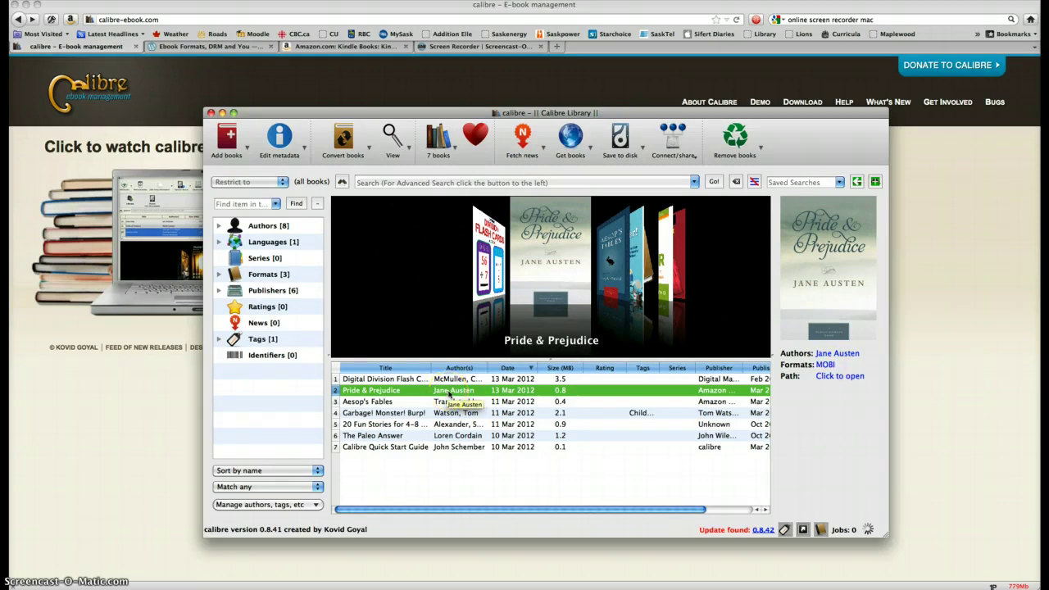
{"action": "left_click", "coordinate": [401, 394]}
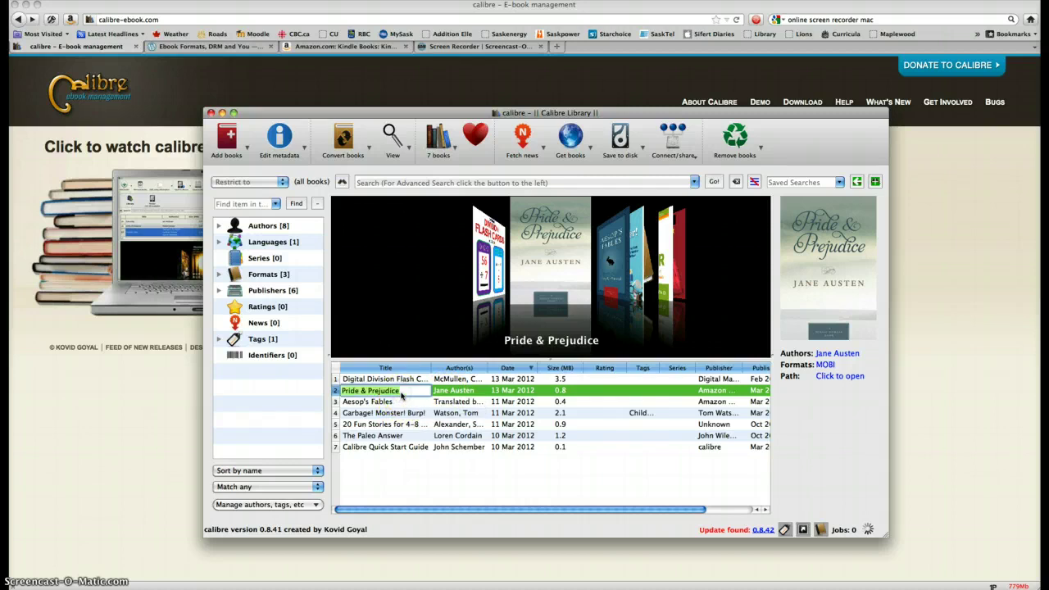
{"action": "left_click", "coordinate": [342, 139]}
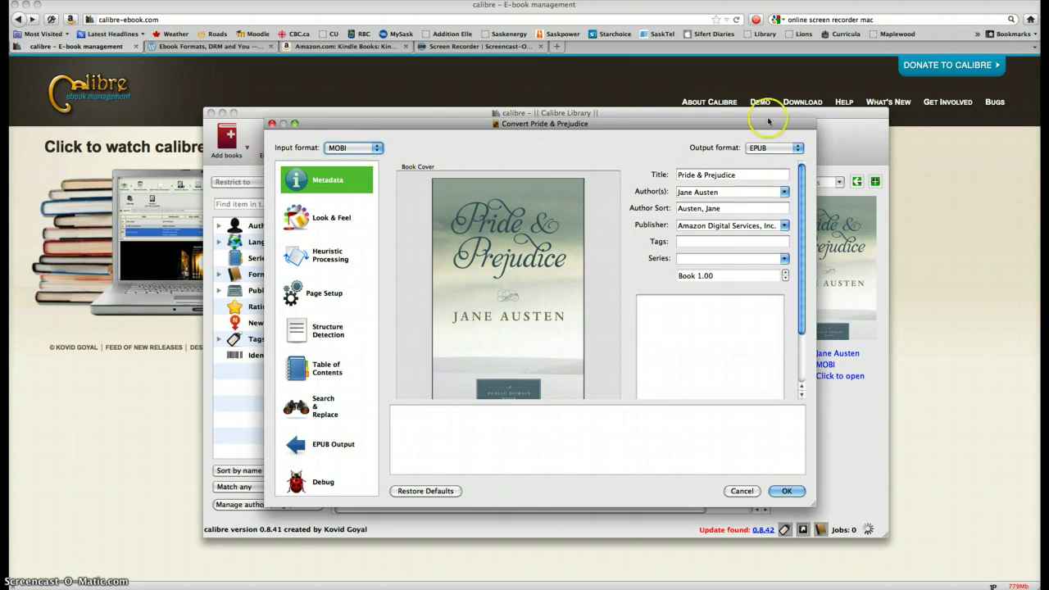
{"action": "left_click", "coordinate": [798, 149]}
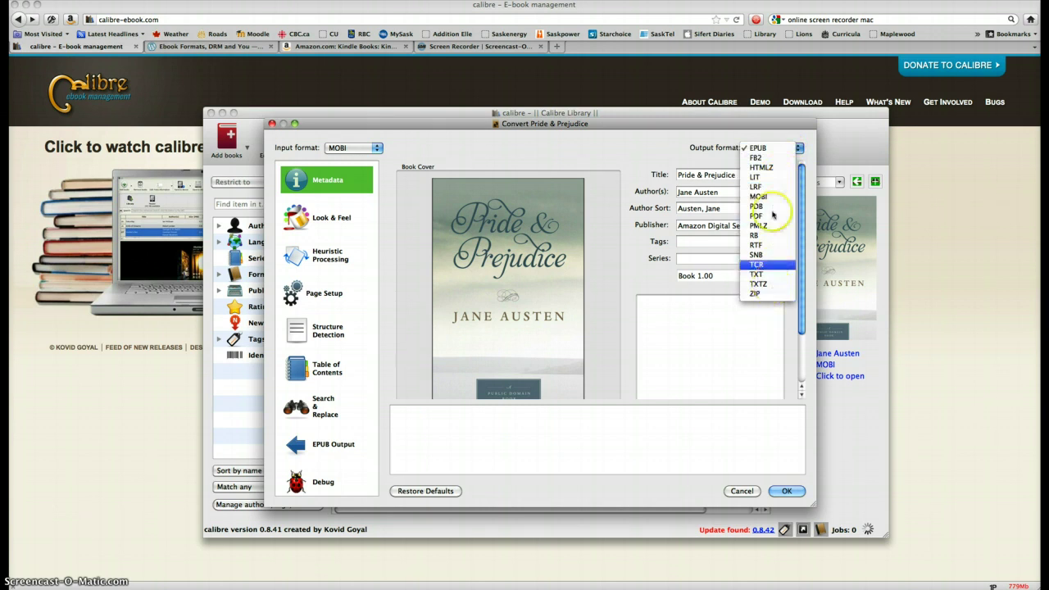
{"action": "left_click", "coordinate": [771, 135]}
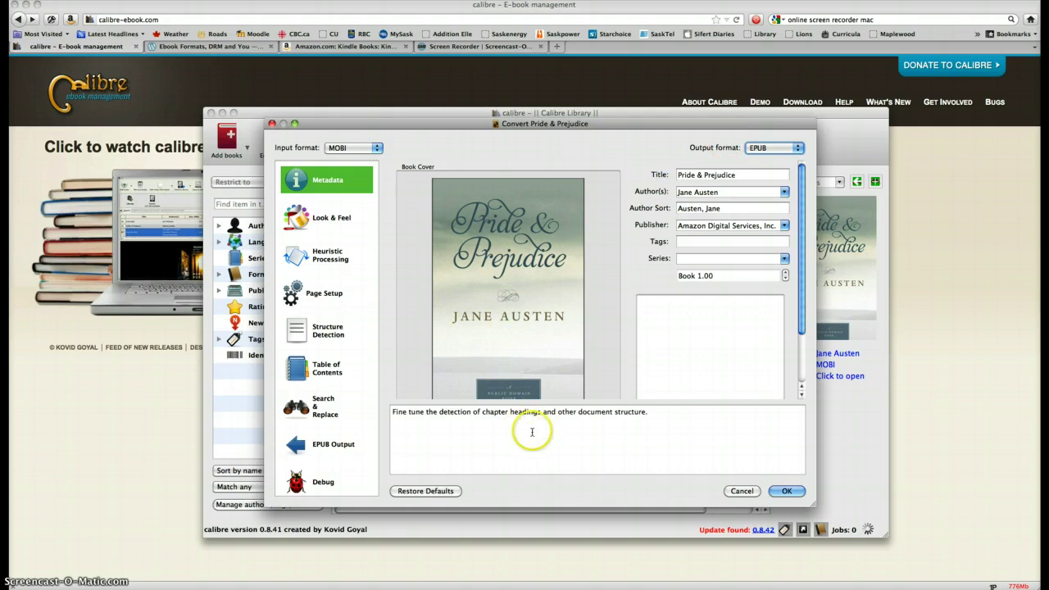
{"action": "left_click", "coordinate": [742, 492]}
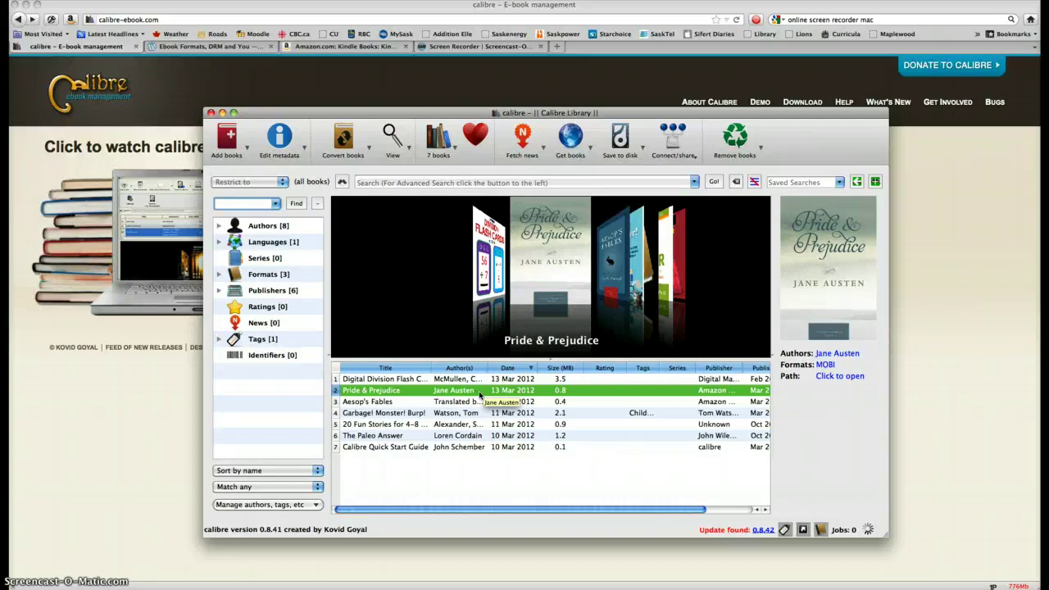
{"action": "left_click", "coordinate": [476, 391]}
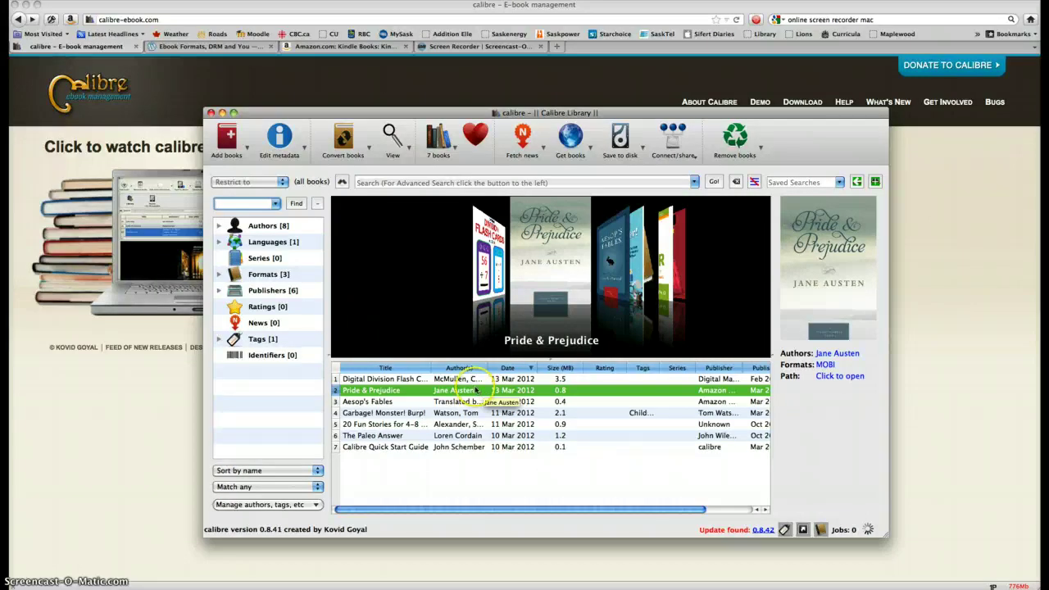
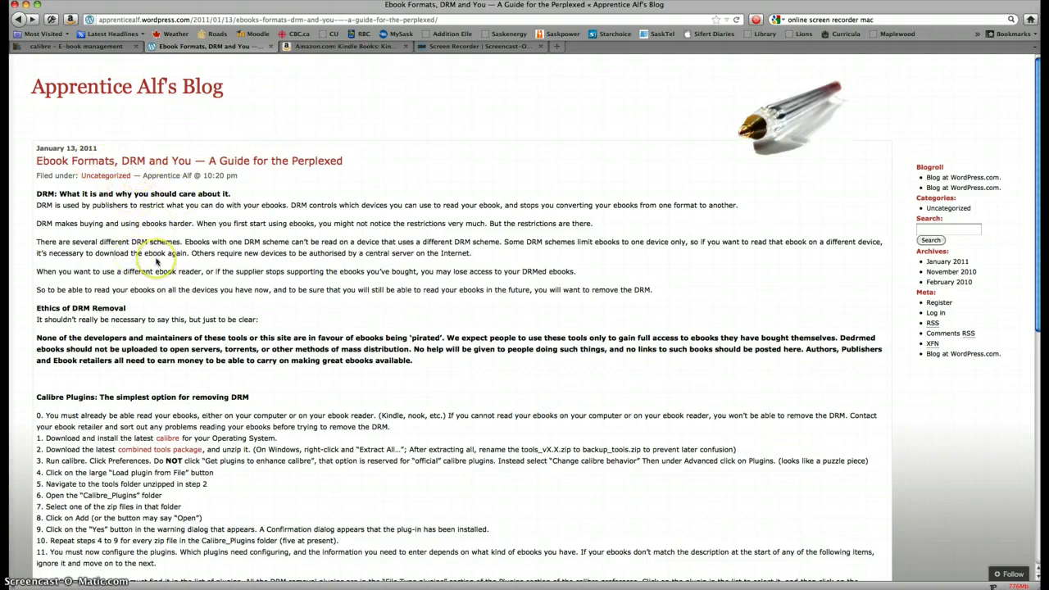
Download tools_v5.0.zip through the blog guide's combined tools package link, then return to the guide
{"action": "scroll", "coordinate": [156, 261], "scroll_direction": "down", "scroll_amount": 3}
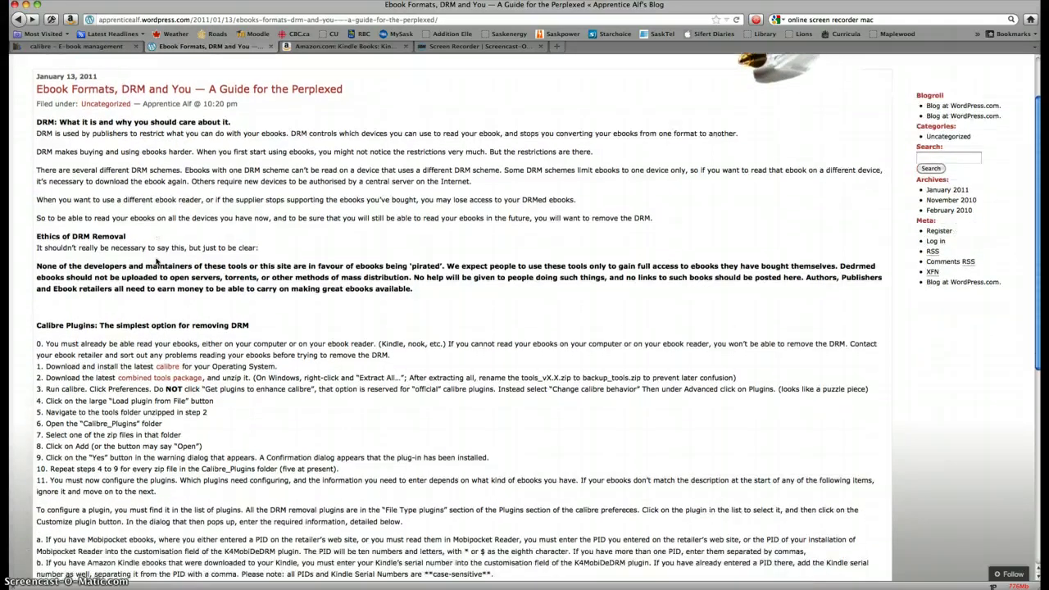
{"action": "scroll", "coordinate": [156, 261], "scroll_direction": "up", "scroll_amount": 2}
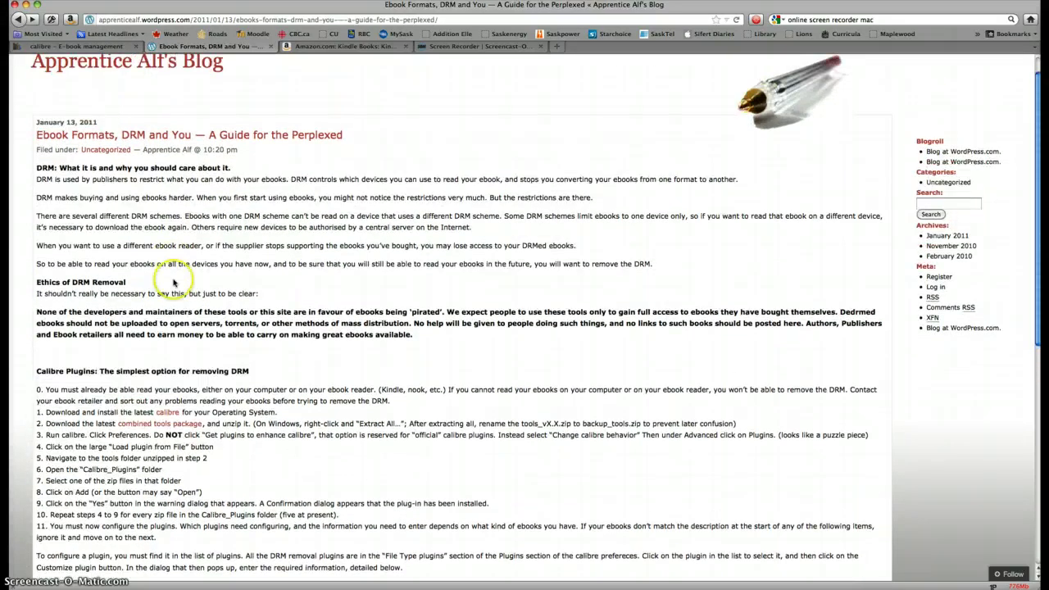
{"action": "scroll", "coordinate": [156, 262], "scroll_direction": "down", "scroll_amount": 4}
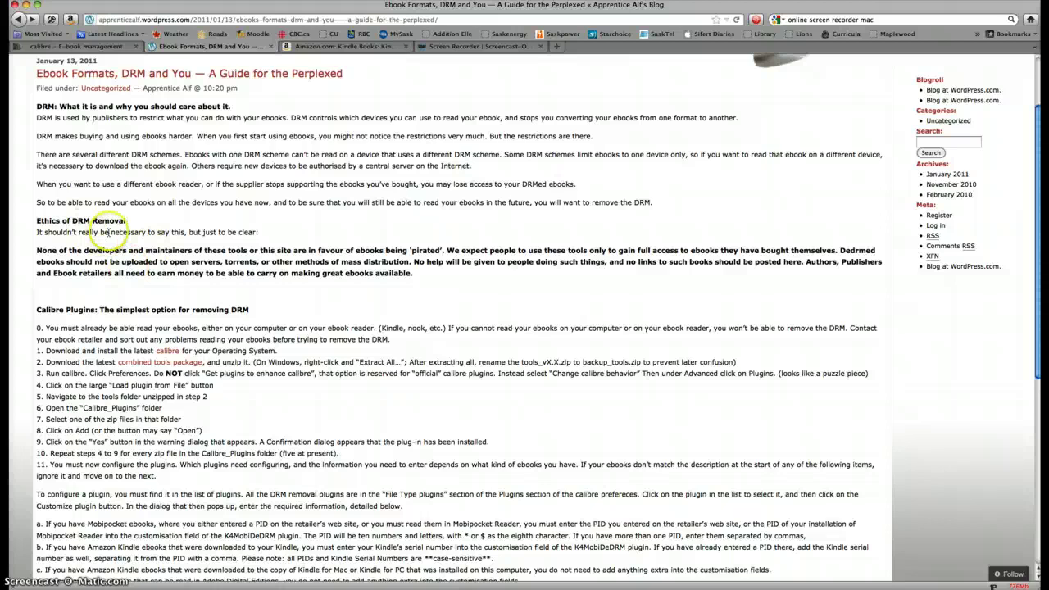
{"action": "scroll", "coordinate": [175, 275], "scroll_direction": "down", "scroll_amount": 4}
{"action": "scroll", "coordinate": [175, 283], "scroll_direction": "down", "scroll_amount": 1}
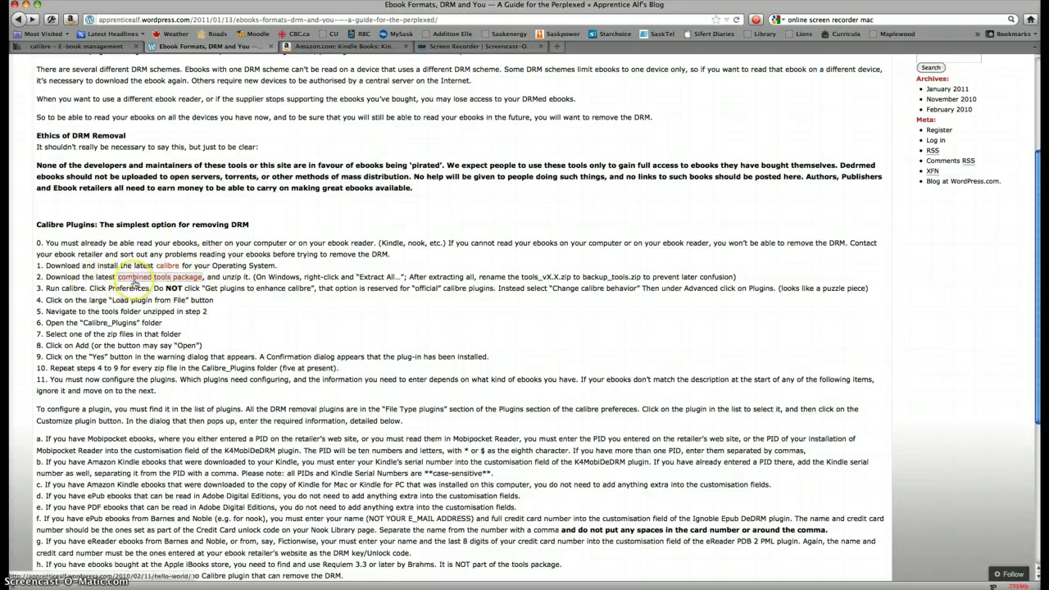
{"action": "left_click", "coordinate": [133, 280]}
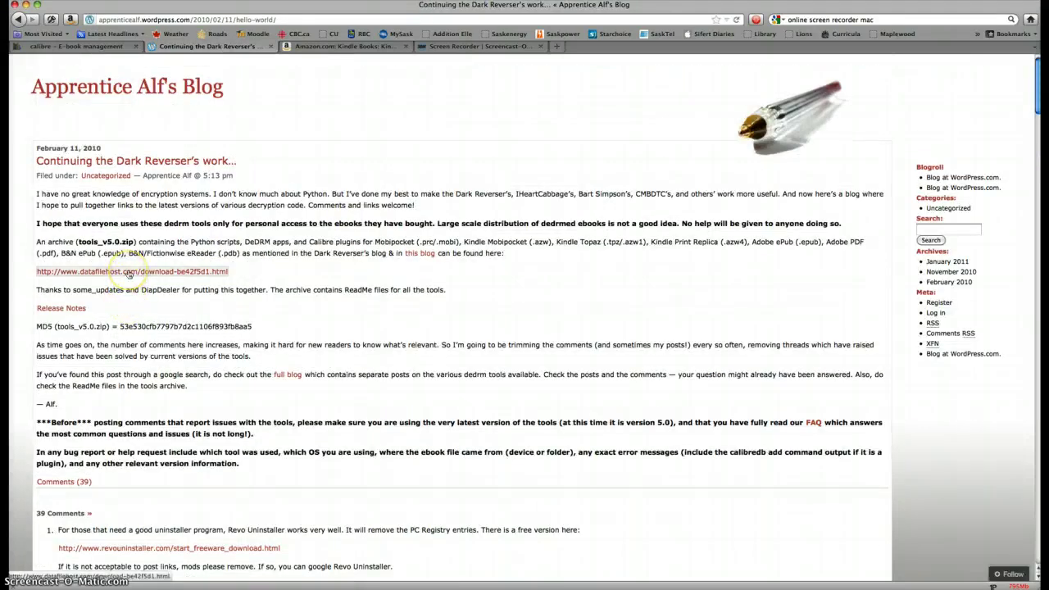
{"action": "left_click", "coordinate": [128, 274]}
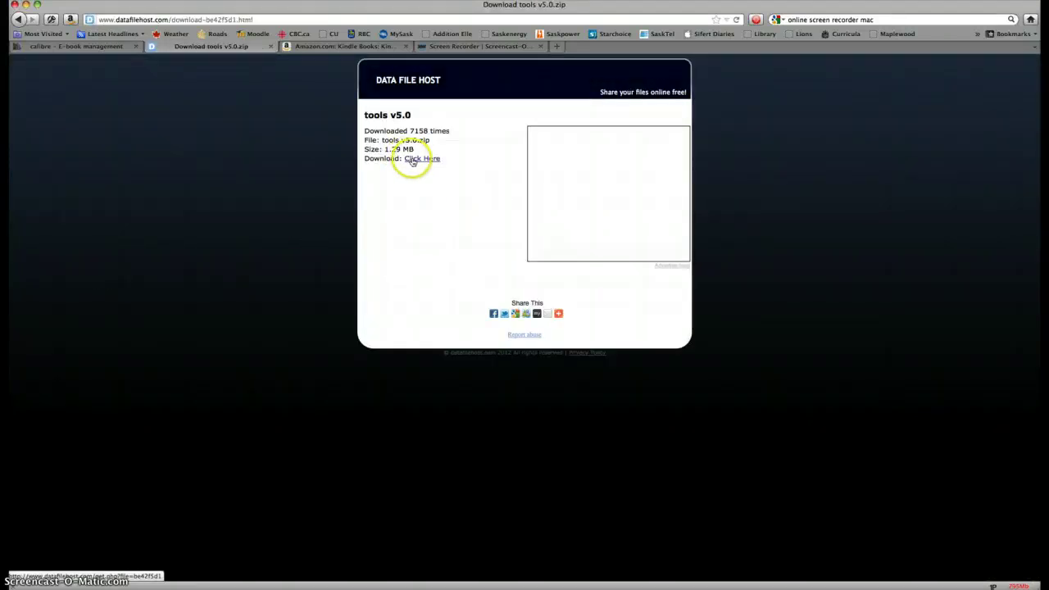
{"action": "left_click", "coordinate": [413, 161]}
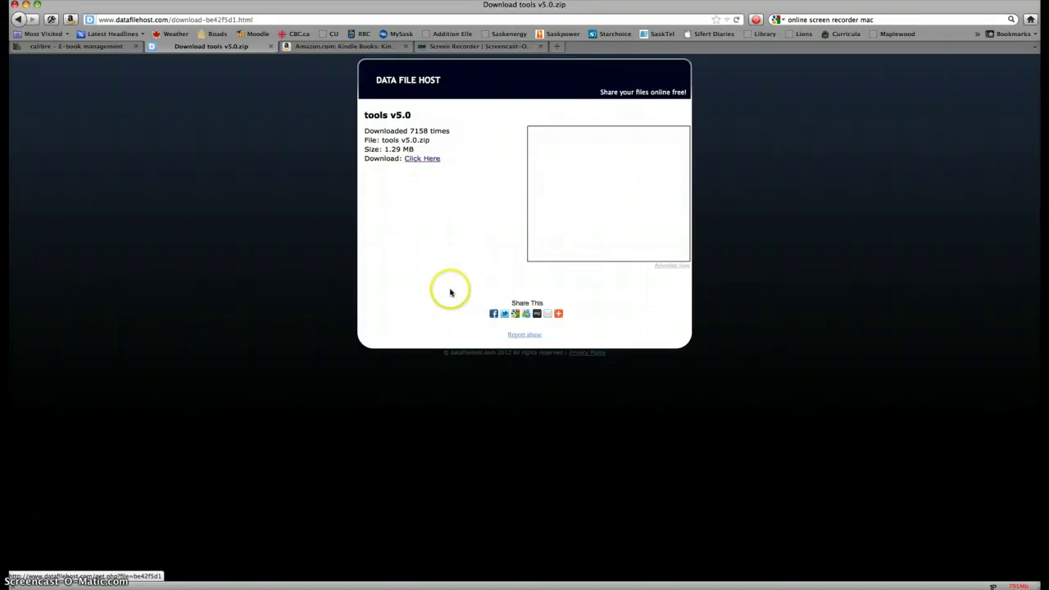
{"action": "left_click", "coordinate": [746, 300]}
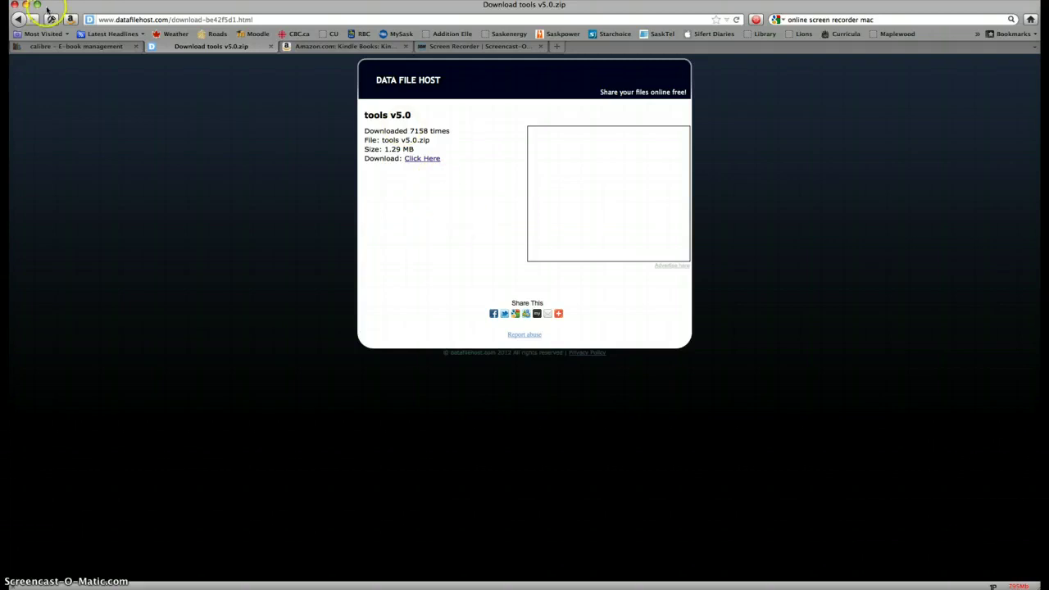
{"action": "left_click", "coordinate": [18, 19]}
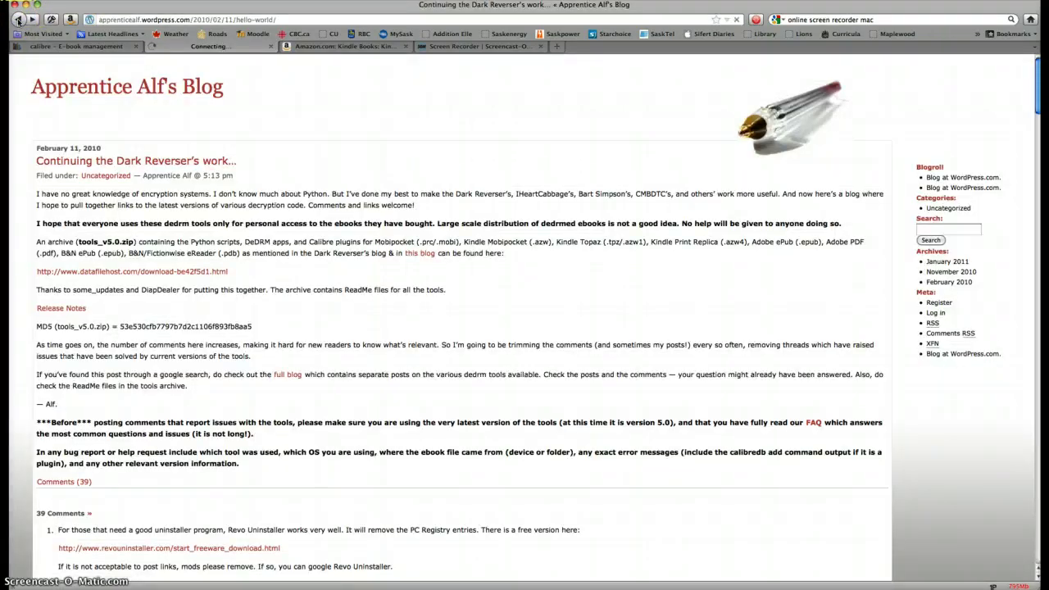
{"action": "left_click", "coordinate": [18, 19]}
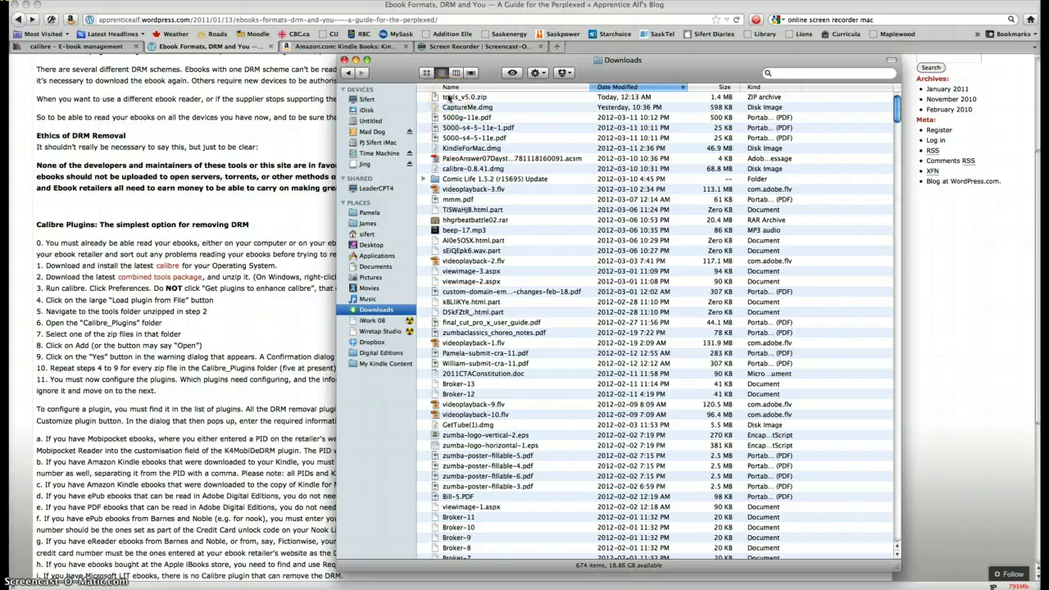
Unzip tools_v5.0.zip in the Downloads folder and select the extracted tools_v5.0 folder
{"action": "left_click", "coordinate": [448, 97]}
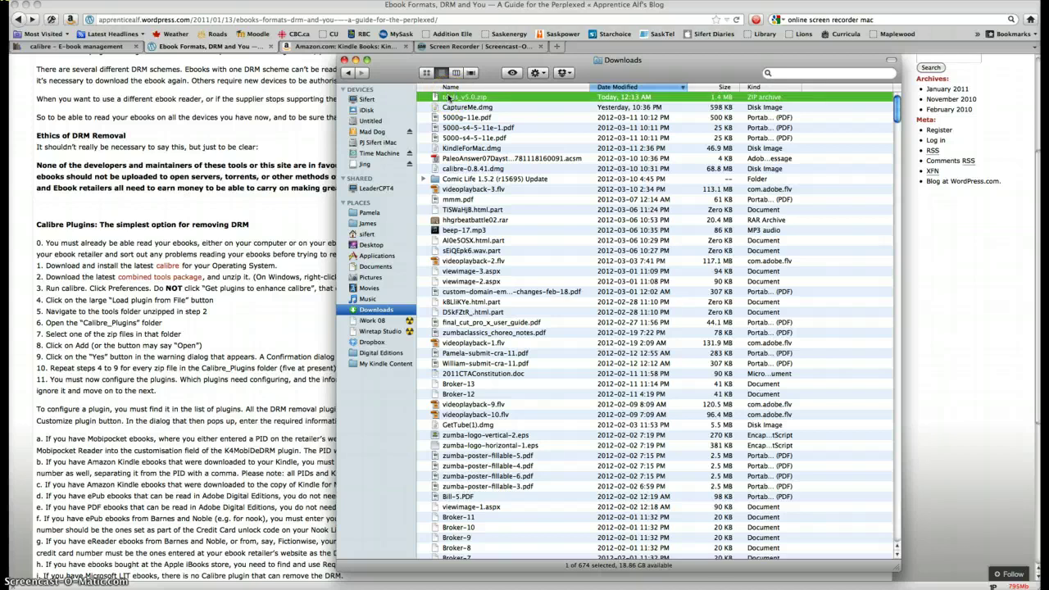
{"action": "double_click", "coordinate": [448, 98]}
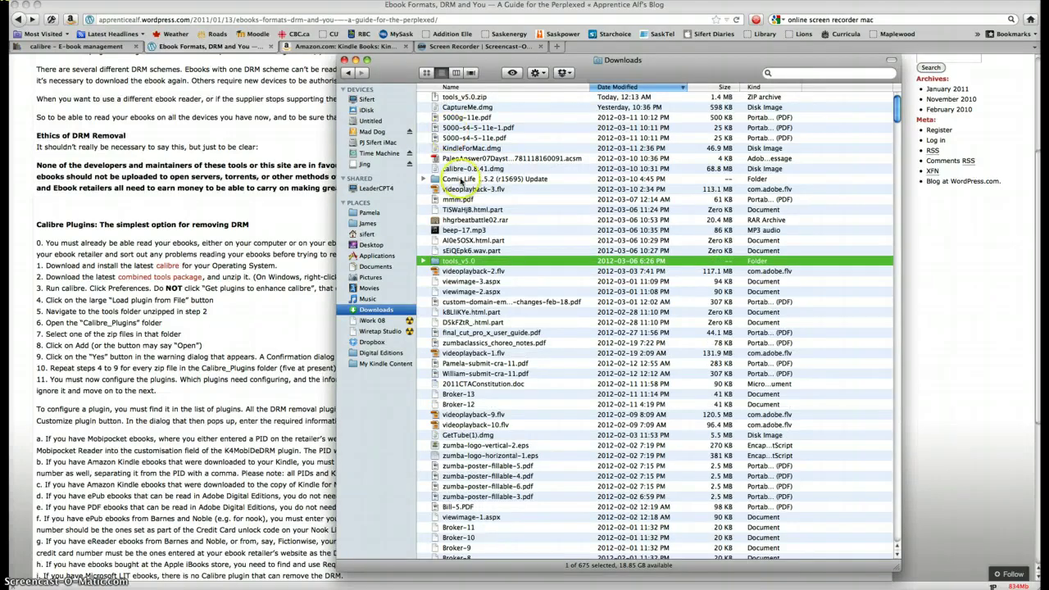
{"action": "left_click", "coordinate": [448, 264]}
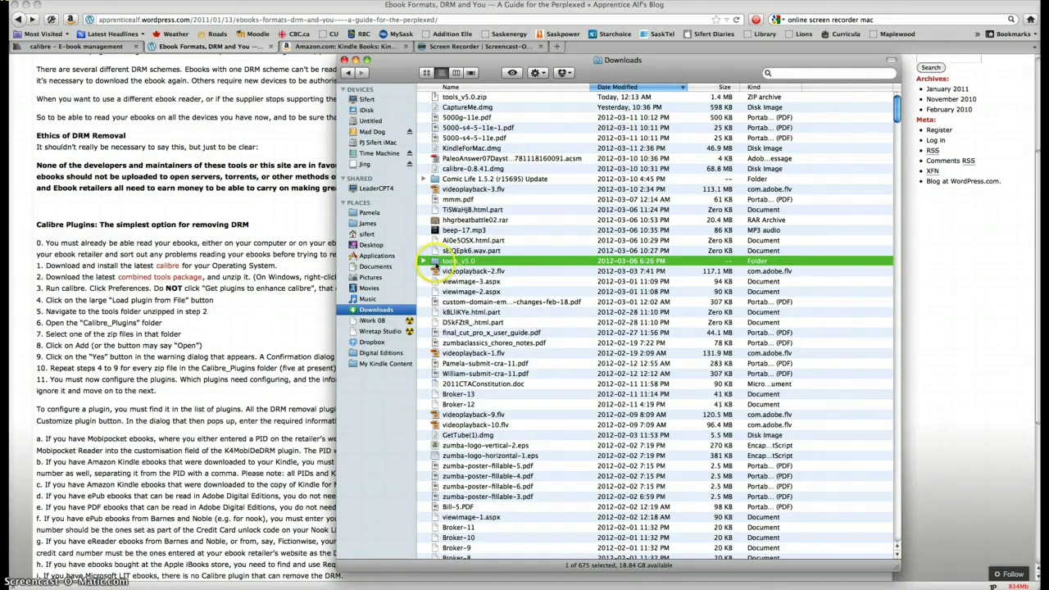
Examine the contents of the tools_v5.0 folder and its Calibre_Plugins subfolder in Downloads, then collapse both
{"action": "left_click", "coordinate": [424, 262]}
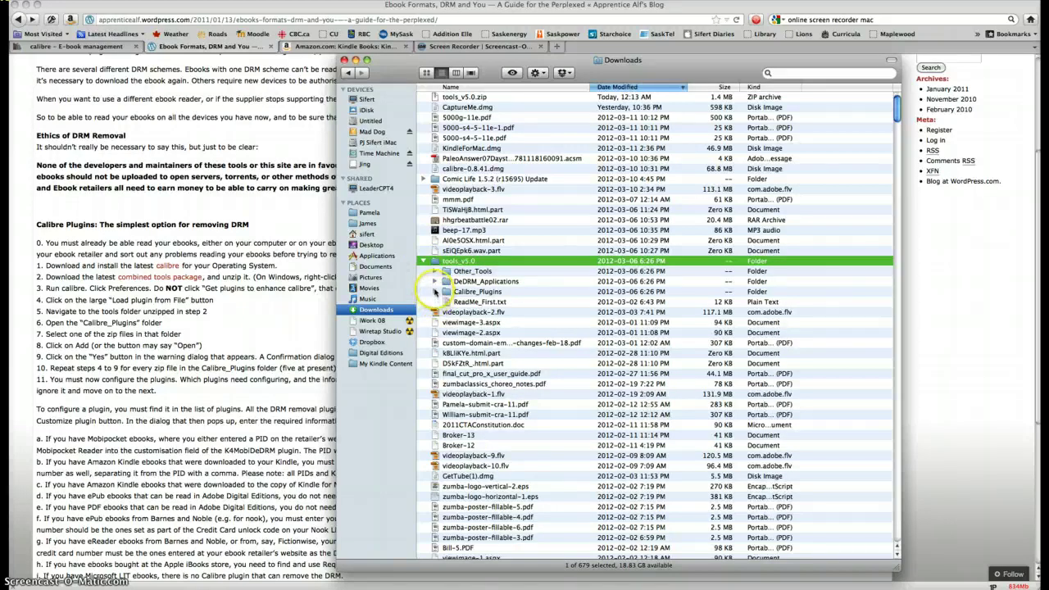
{"action": "left_click", "coordinate": [435, 292]}
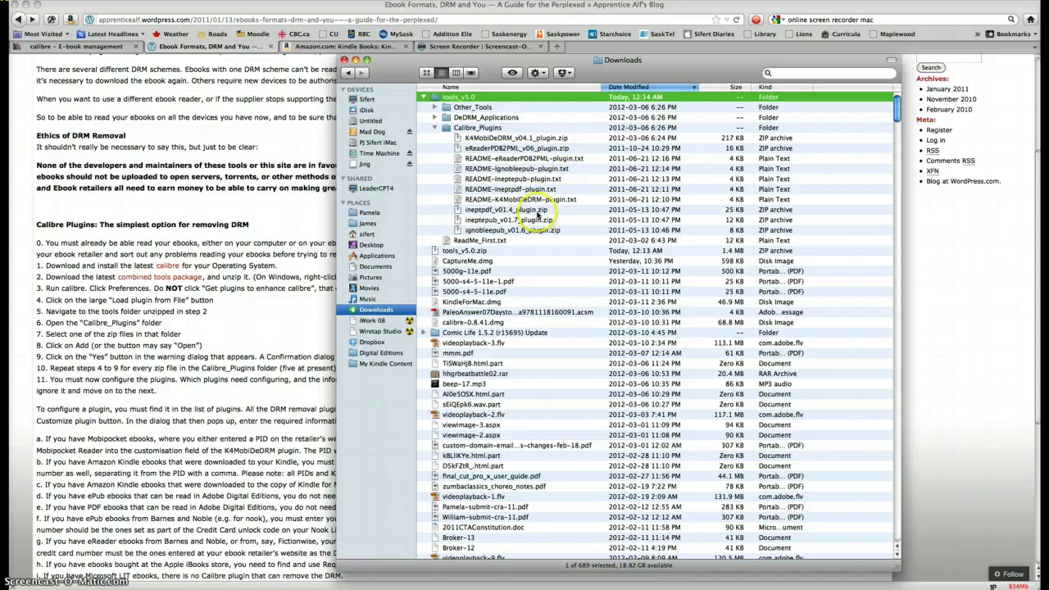
{"action": "left_click", "coordinate": [435, 129]}
{"action": "left_click", "coordinate": [423, 96]}
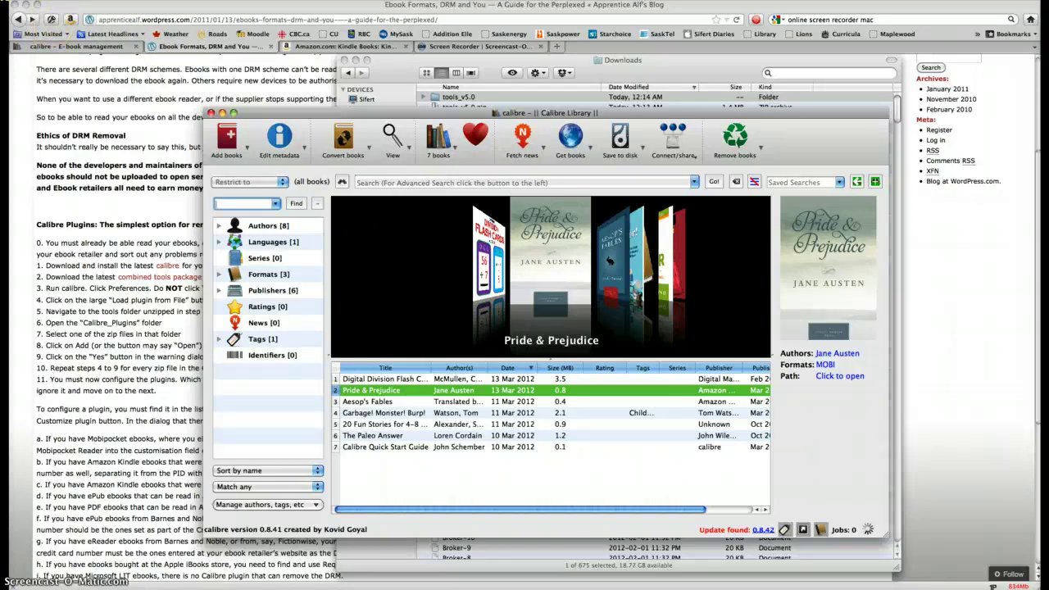
Switch to calibre and open the Plugins section of the advanced preferences
{"action": "left_click", "coordinate": [51, 0]}
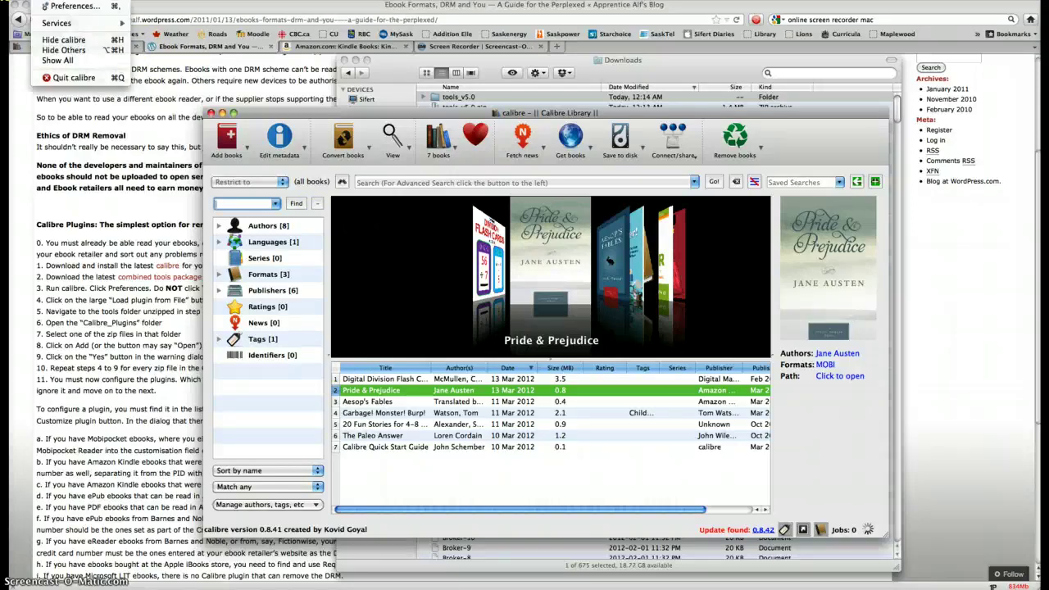
{"action": "left_click", "coordinate": [52, 6]}
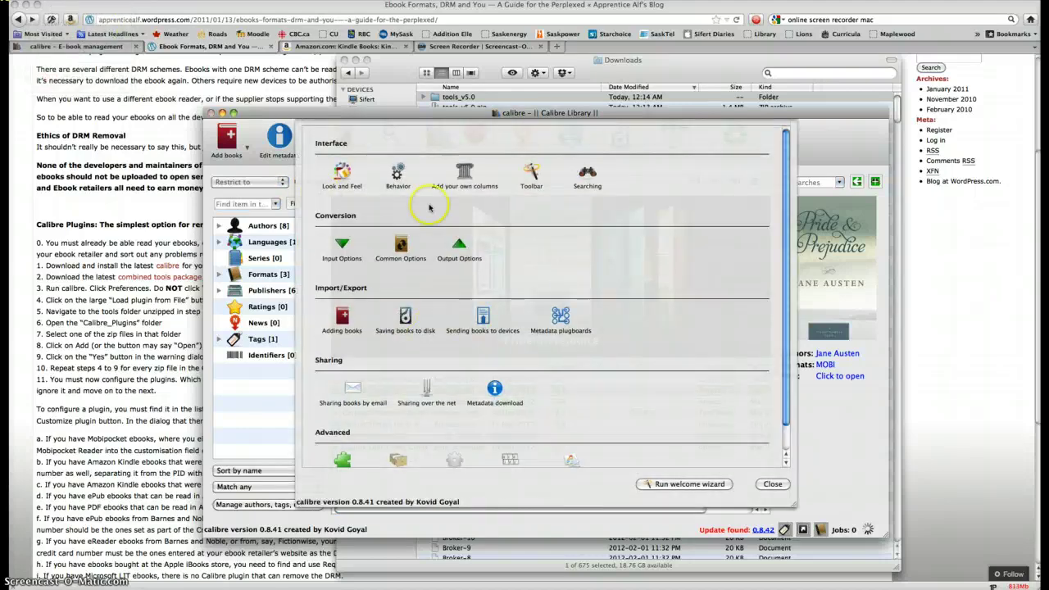
{"action": "scroll", "coordinate": [429, 209], "scroll_direction": "down", "scroll_amount": 1}
{"action": "scroll", "coordinate": [428, 208], "scroll_direction": "down", "scroll_amount": 2}
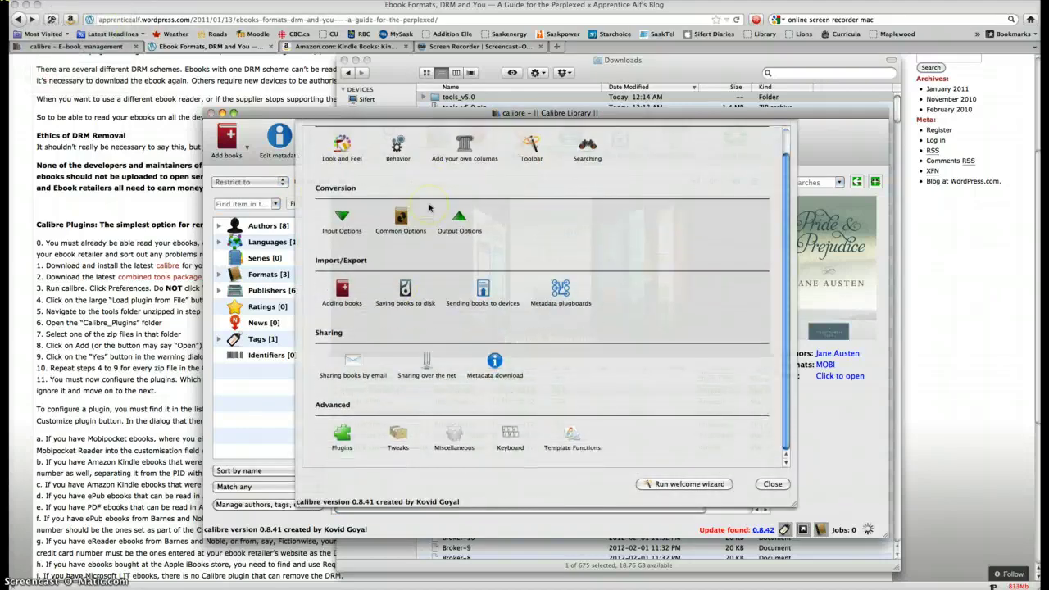
{"action": "left_click", "coordinate": [341, 436]}
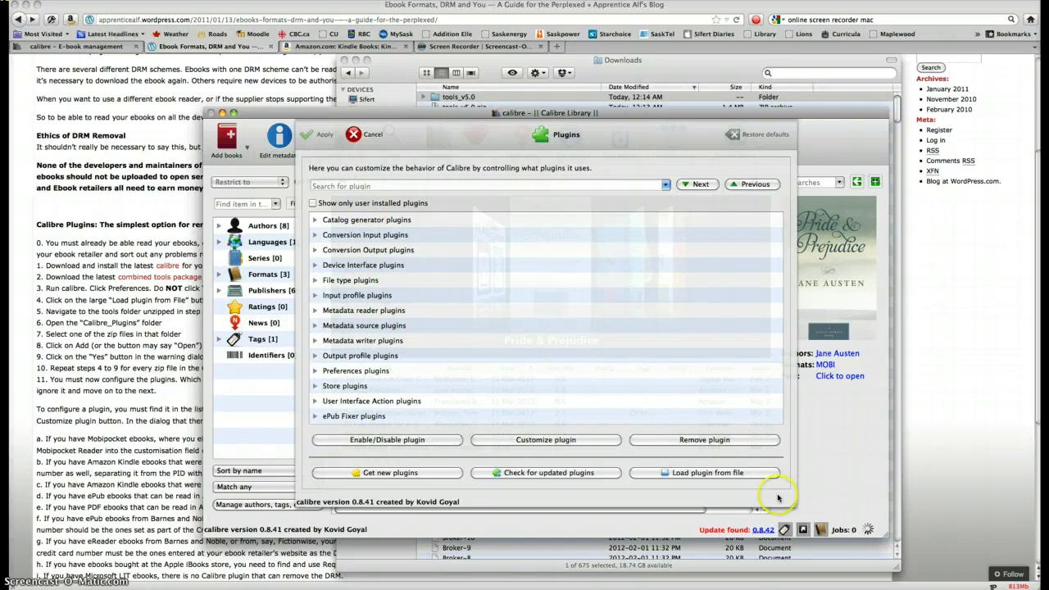
Load K4MobiDeDRM_v04.1_plugin.zip as a plugin from Downloads > tools_v5.0 > Calibre_Plugins and accept the security warning
{"action": "left_click", "coordinate": [685, 475]}
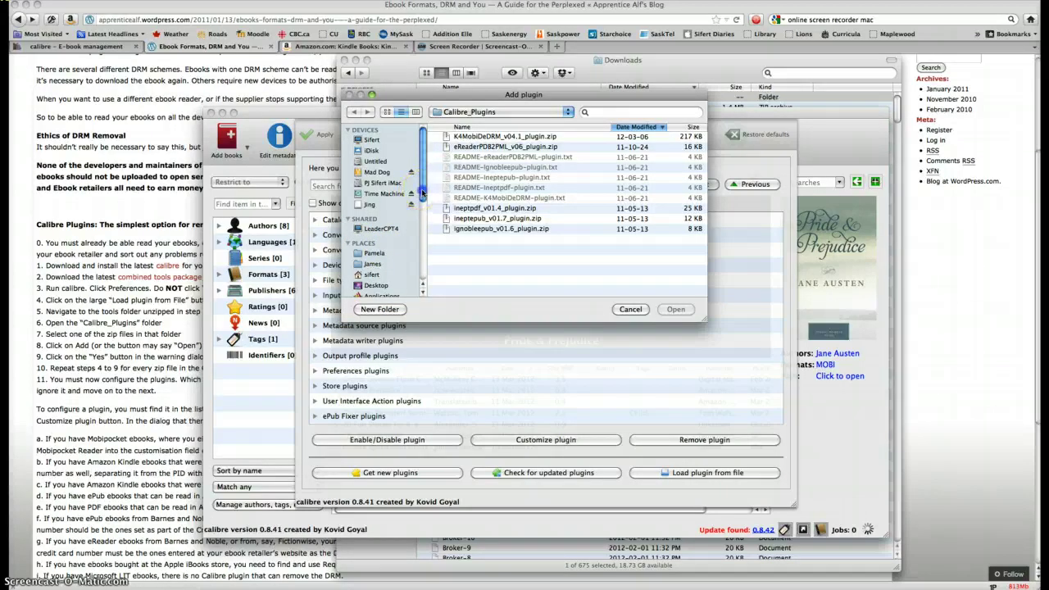
{"action": "left_click_drag", "start_coordinate": [422, 192], "coordinate": [424, 235]}
{"action": "left_click", "coordinate": [379, 256]}
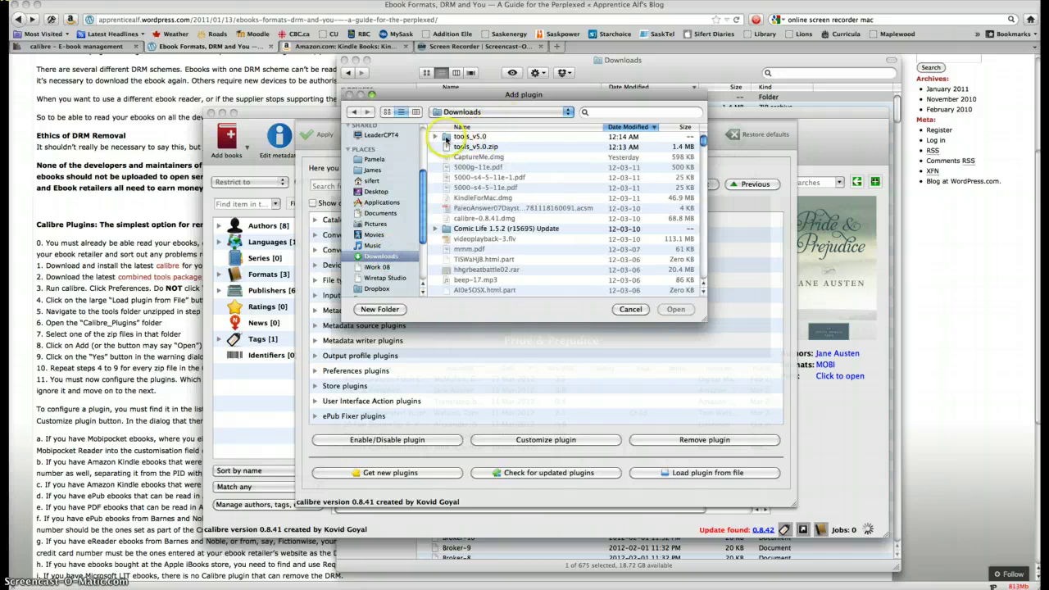
{"action": "double_click", "coordinate": [447, 137]}
{"action": "double_click", "coordinate": [450, 156]}
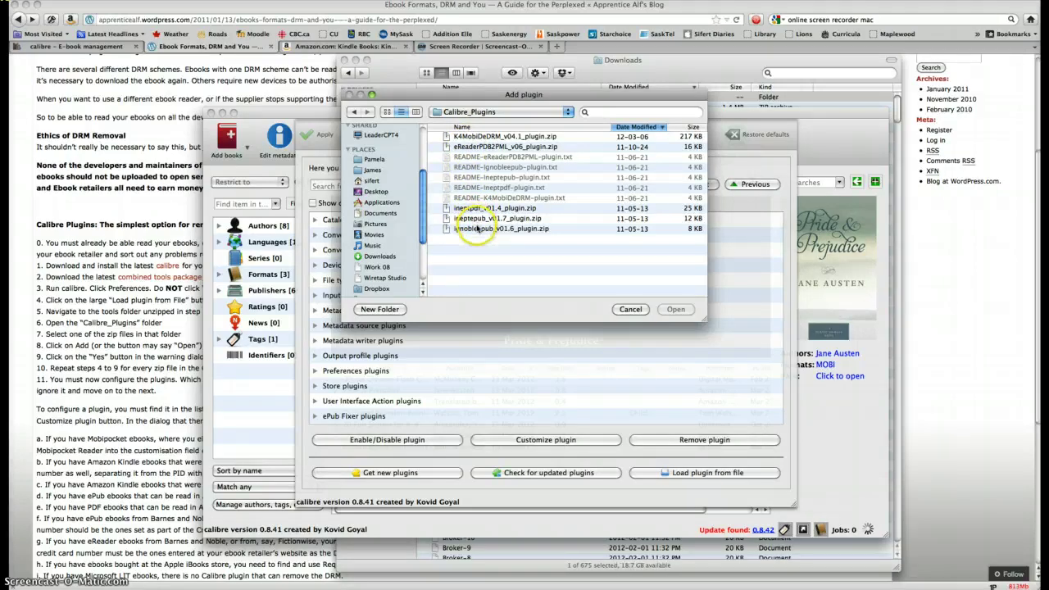
{"action": "left_click", "coordinate": [474, 138]}
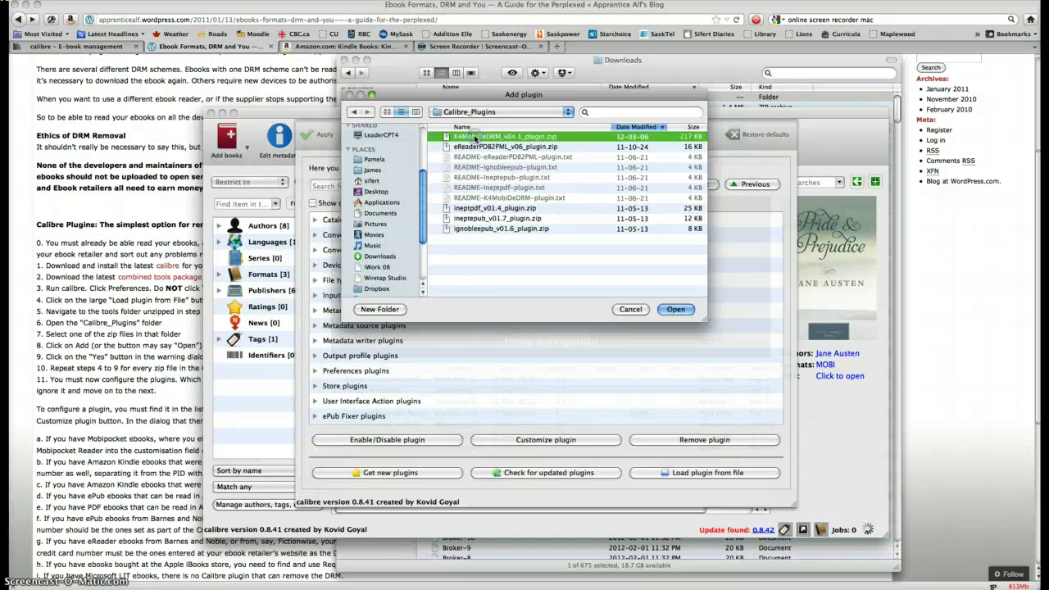
{"action": "left_click", "coordinate": [669, 311]}
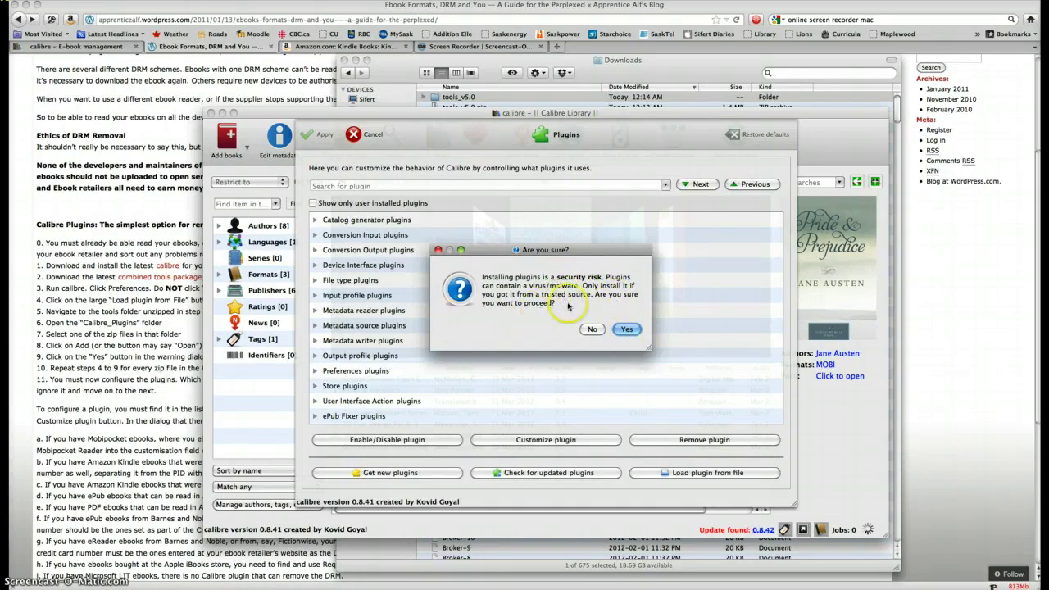
{"action": "left_click", "coordinate": [627, 329]}
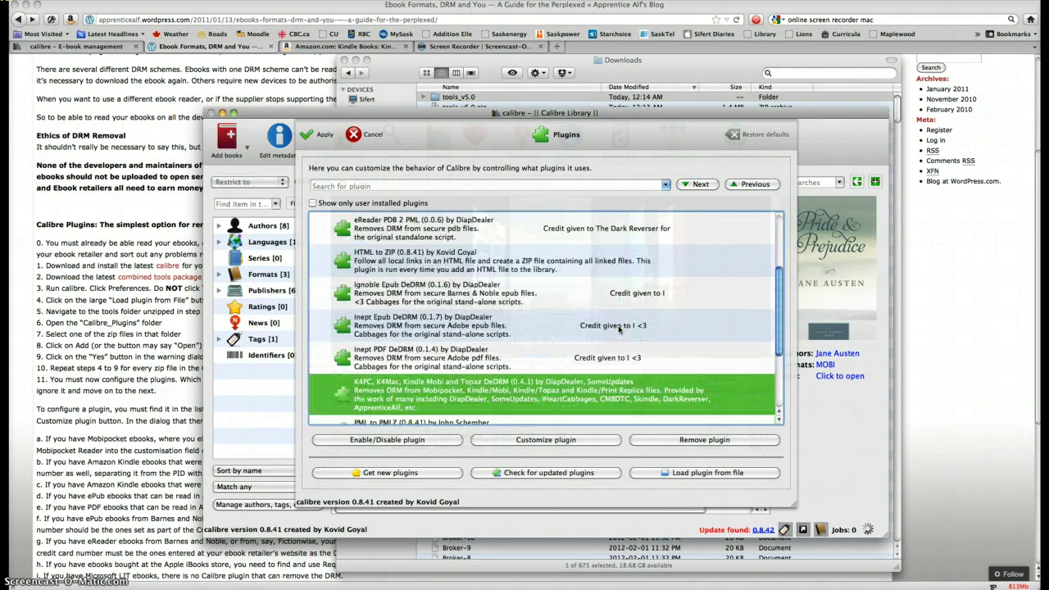
{"action": "left_click", "coordinate": [522, 373]}
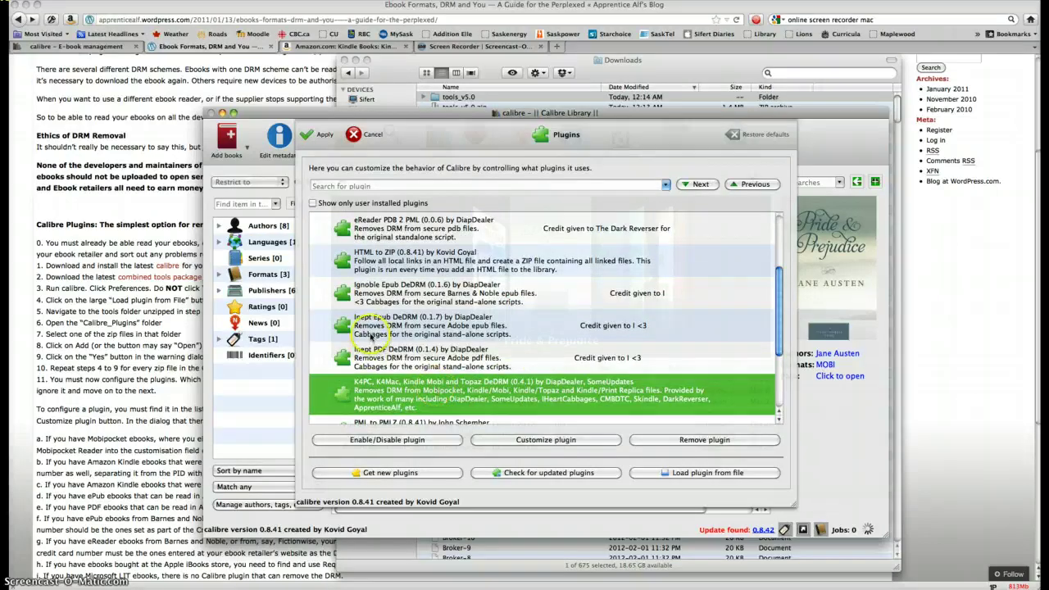
Collapse the plugin category, view the other plugin files available in Calibre_Plugins, and cancel without loading one
{"action": "scroll", "coordinate": [342, 291], "scroll_direction": "up", "scroll_amount": 3}
{"action": "left_click", "coordinate": [316, 235]}
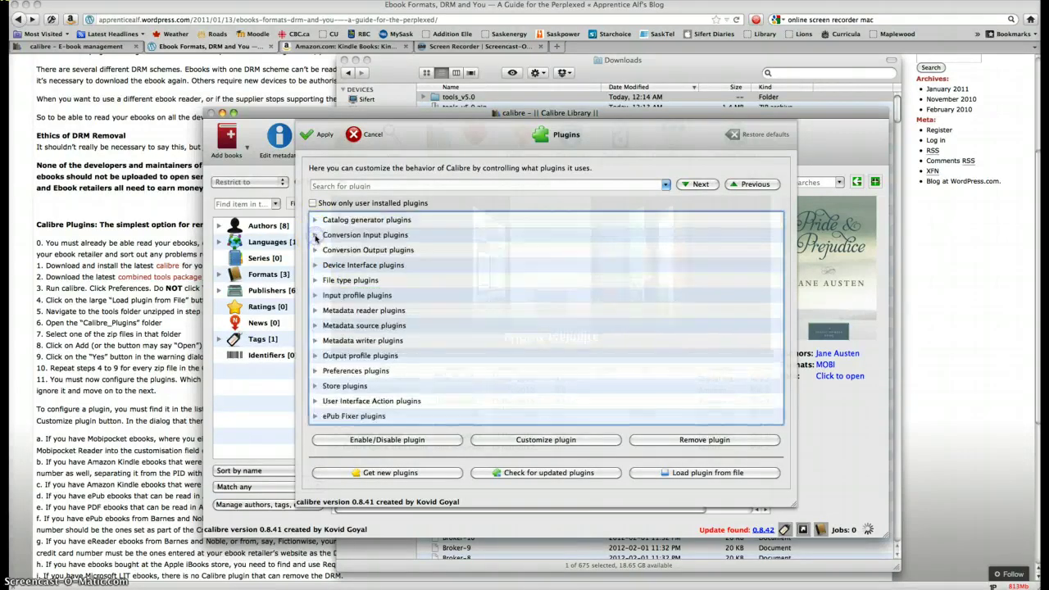
{"action": "left_click", "coordinate": [725, 474]}
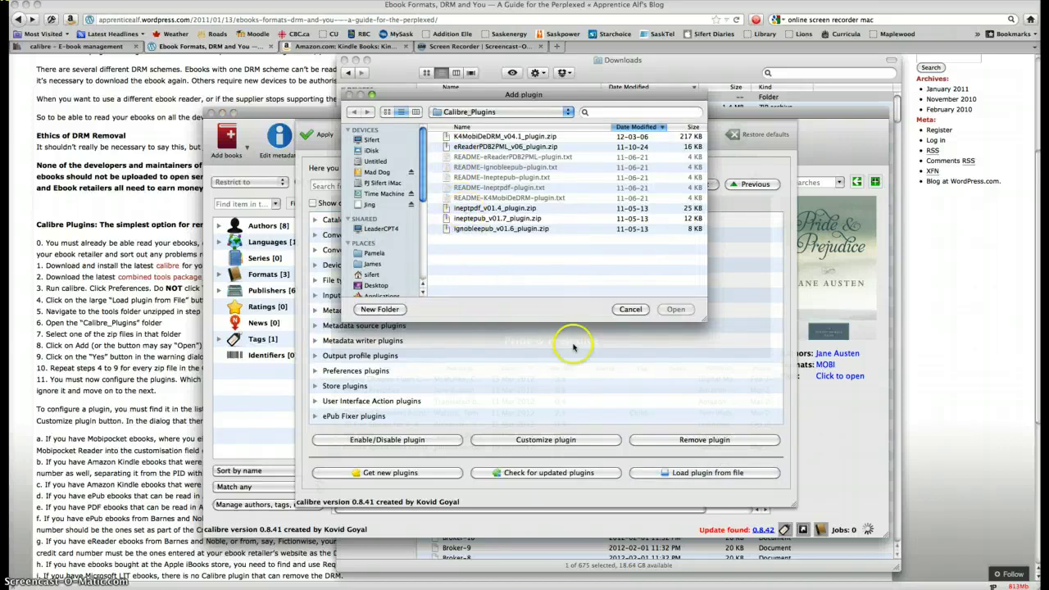
{"action": "left_click", "coordinate": [629, 310]}
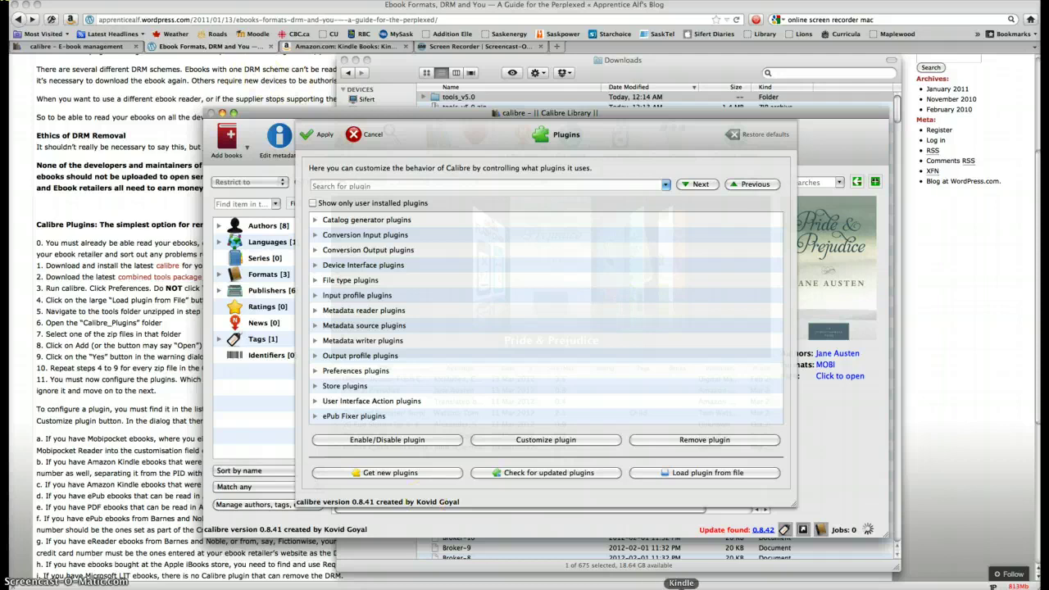
Quit the Kindle app, then apply the plugin changes in calibre and close the preferences
{"action": "right_click", "coordinate": [673, 587]}
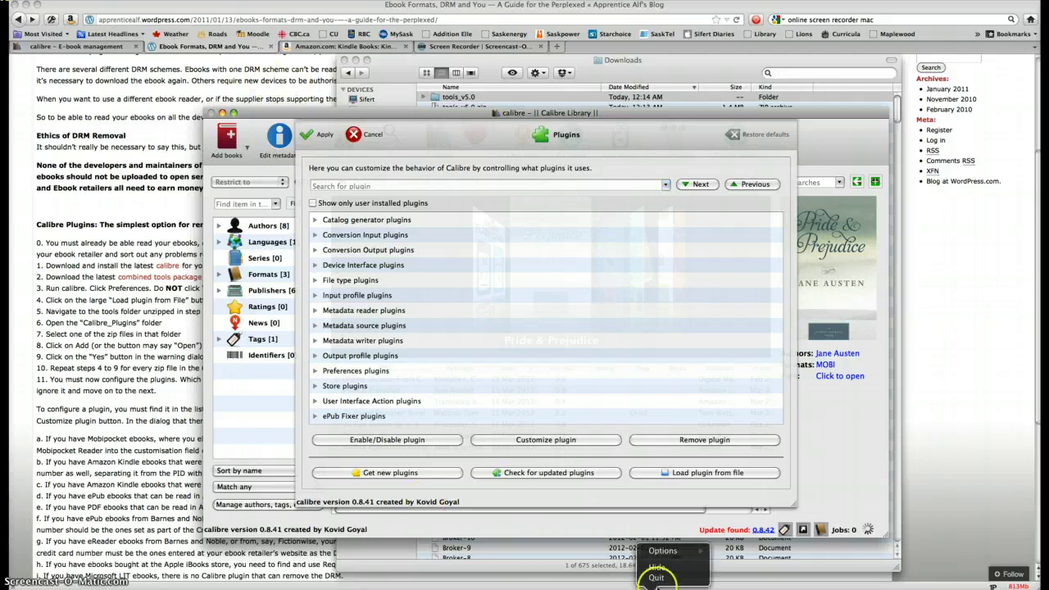
{"action": "left_click", "coordinate": [657, 578]}
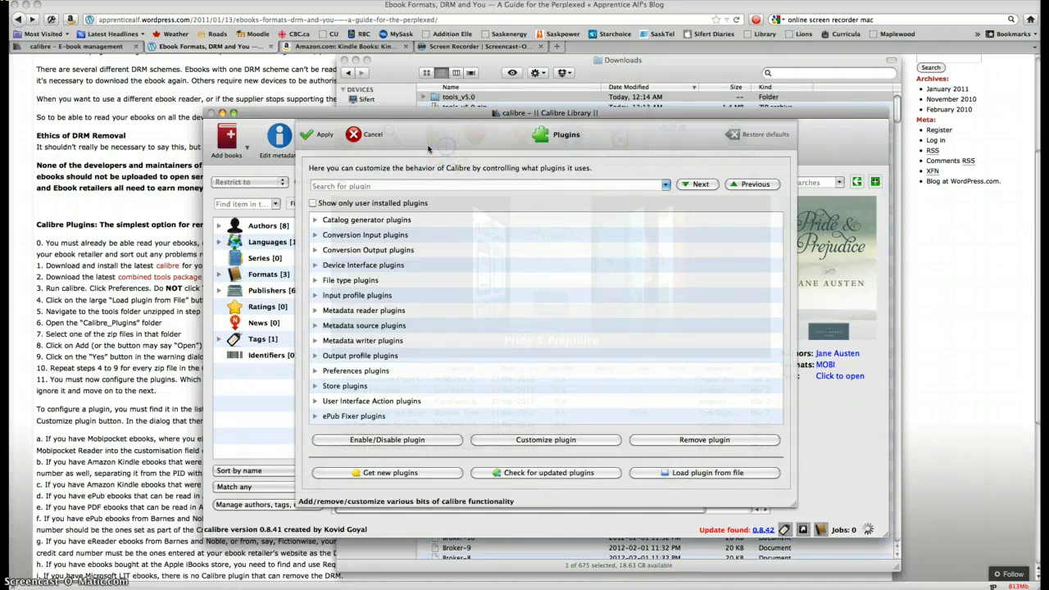
{"action": "left_click", "coordinate": [305, 136]}
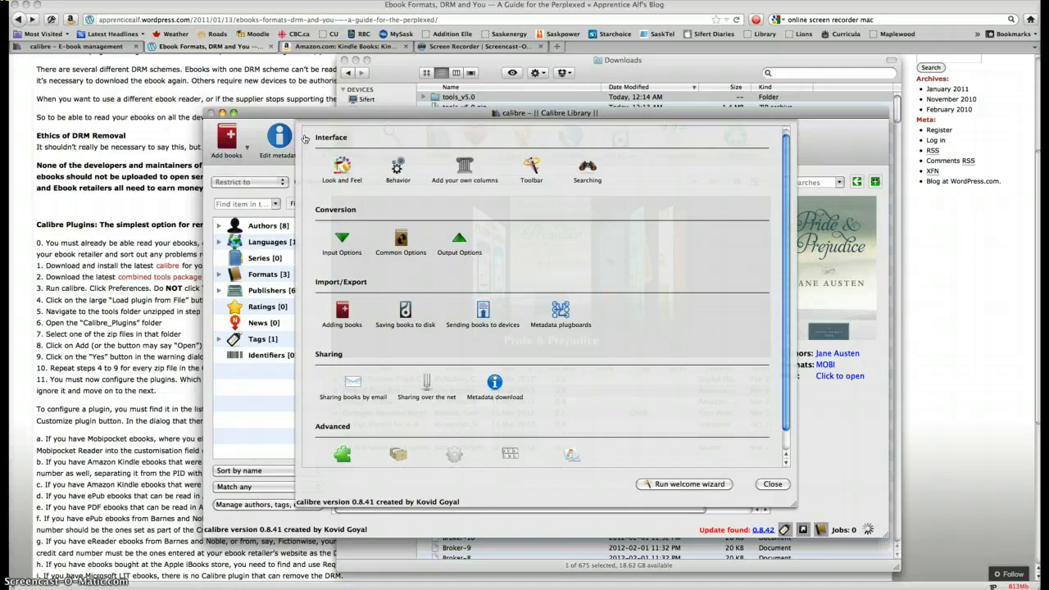
{"action": "left_click", "coordinate": [770, 483]}
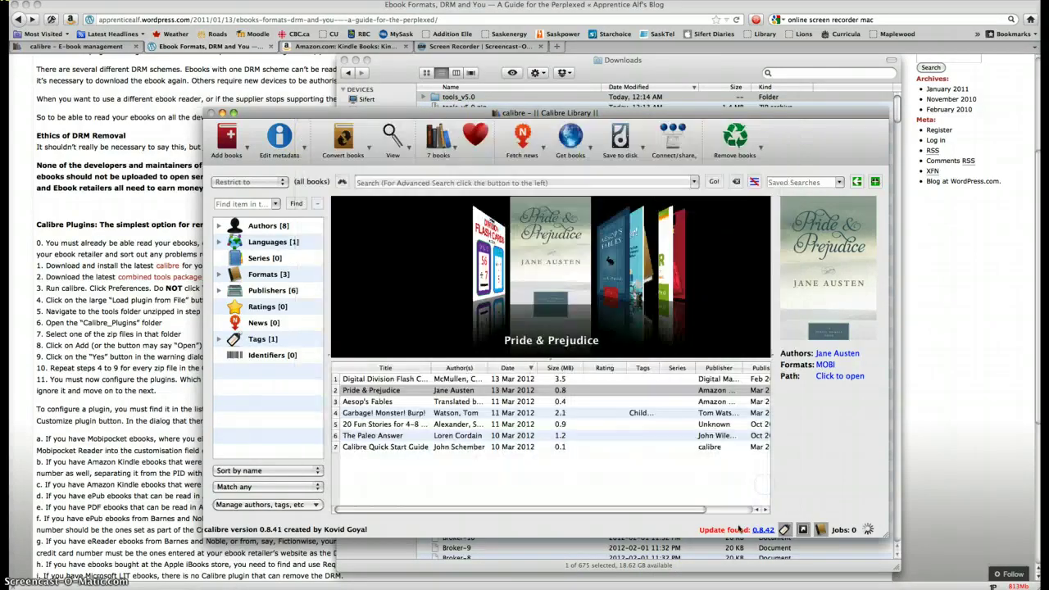
Restart calibre and open Kindle for Mac to view its downloaded items
{"action": "right_click", "coordinate": [652, 583]}
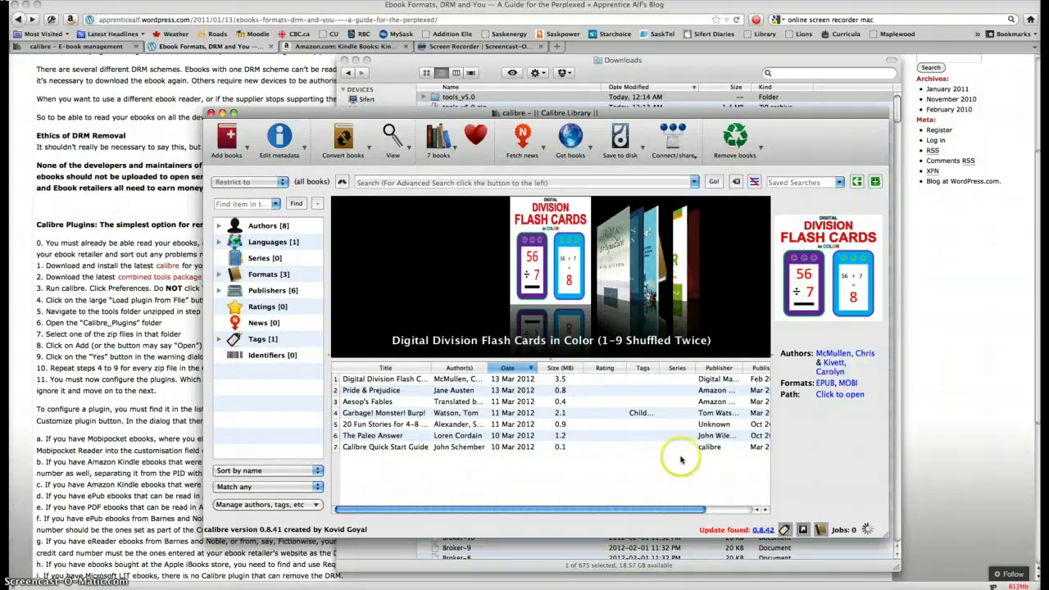
{"action": "left_click", "coordinate": [680, 587]}
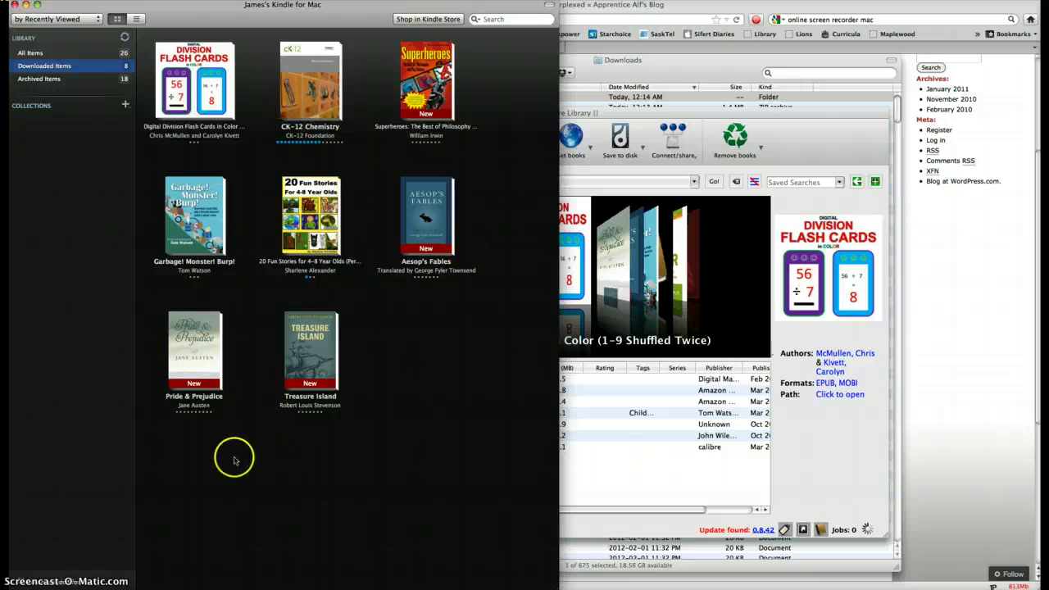
Switch to the Amazon Kindle eBooks page in Firefox and sort the listing by Price: Low to High
{"action": "left_click", "coordinate": [235, 587]}
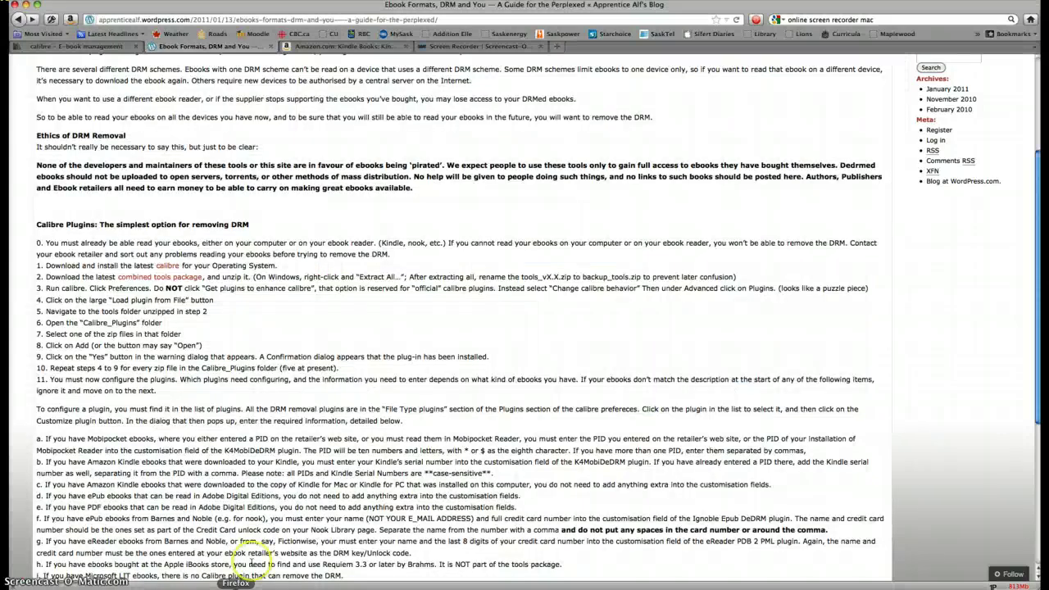
{"action": "left_click", "coordinate": [348, 48]}
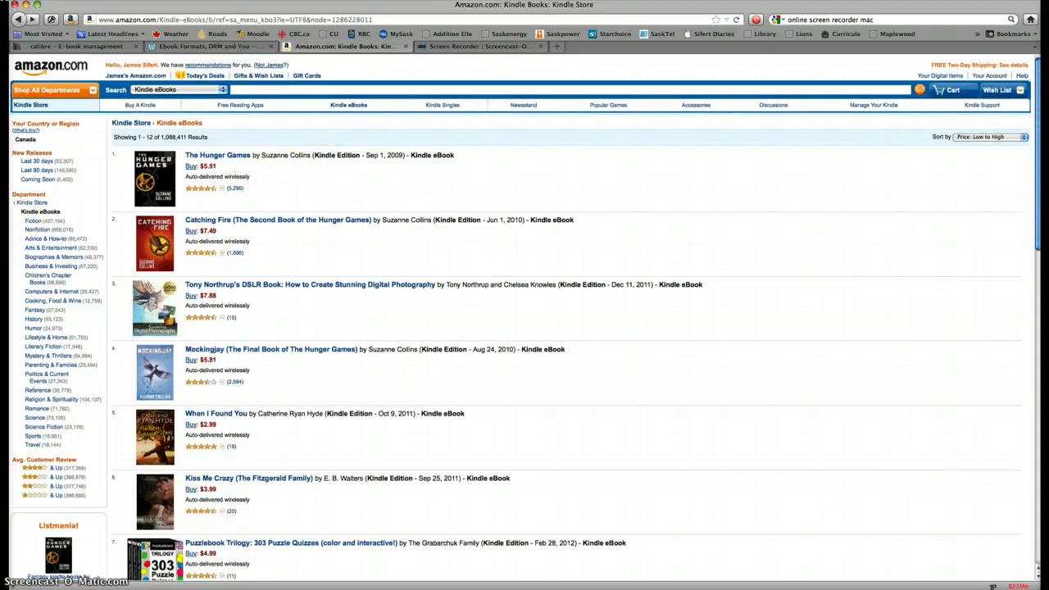
{"action": "left_click", "coordinate": [1018, 138]}
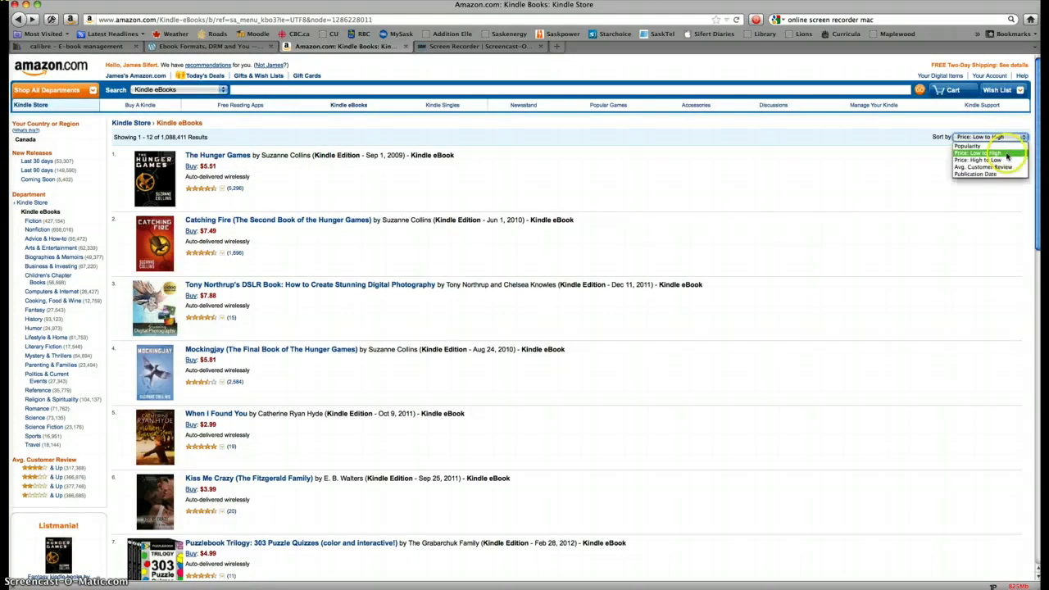
{"action": "left_click", "coordinate": [1005, 159]}
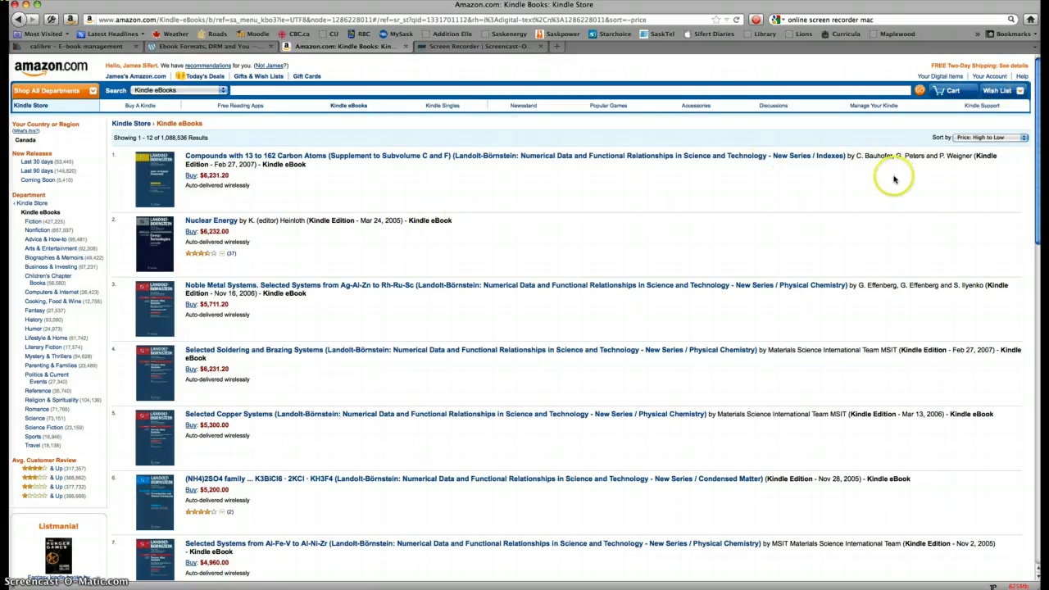
{"action": "left_click", "coordinate": [1013, 140]}
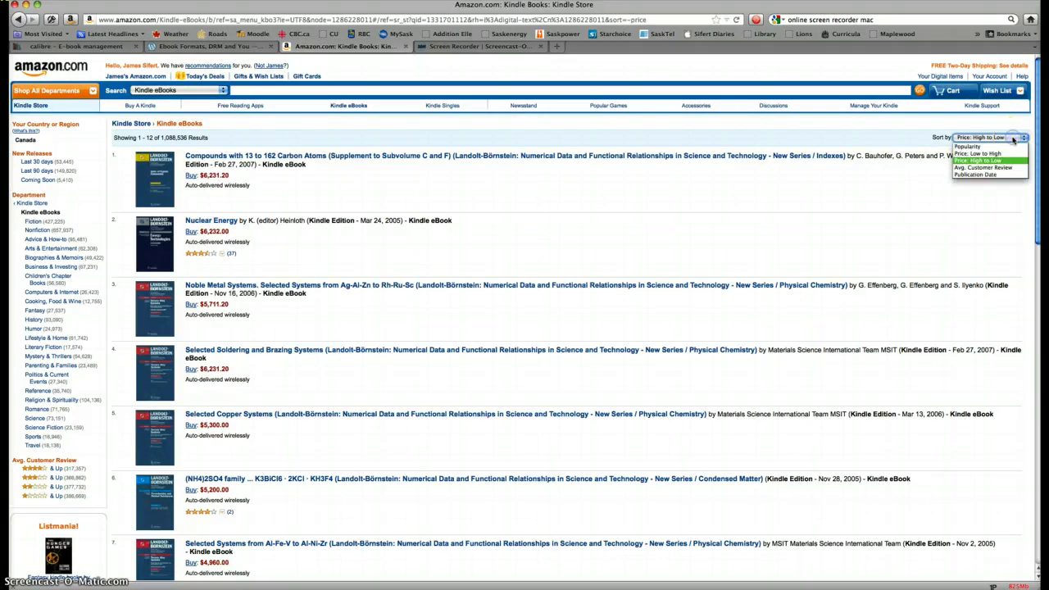
{"action": "left_click", "coordinate": [996, 153]}
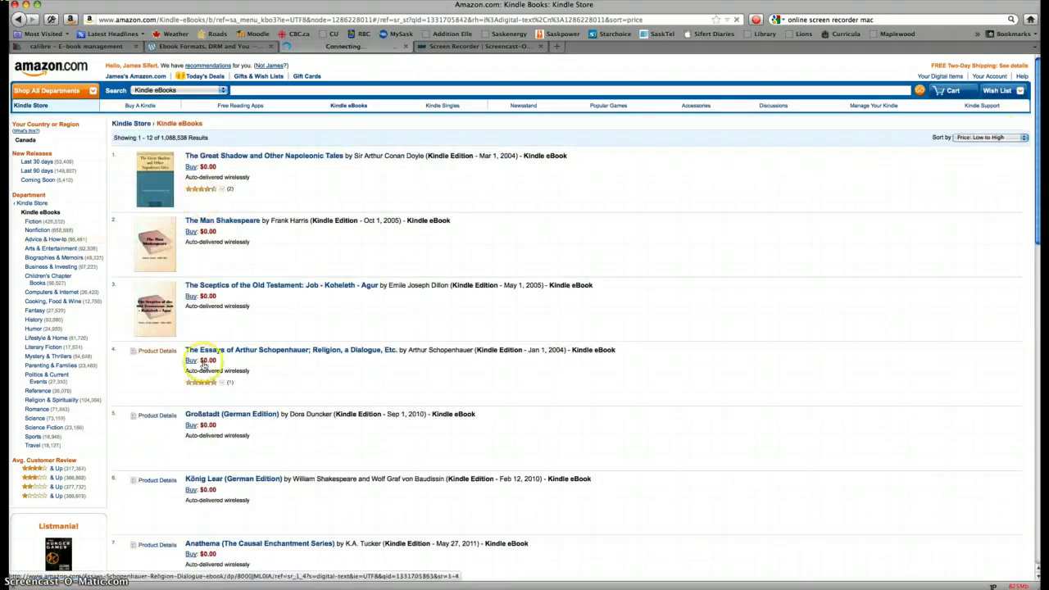
Narrow the Kindle eBooks to the Travel department and open the free title 196 Tage auf treibender Eisscholle (German Edition)
{"action": "left_click", "coordinate": [33, 381]}
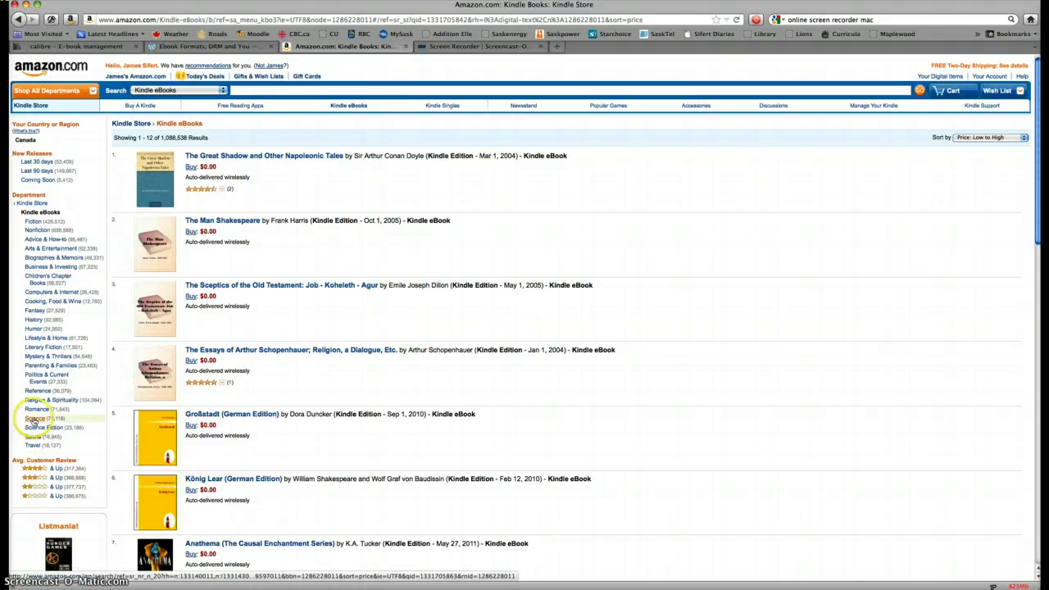
{"action": "left_click", "coordinate": [31, 446]}
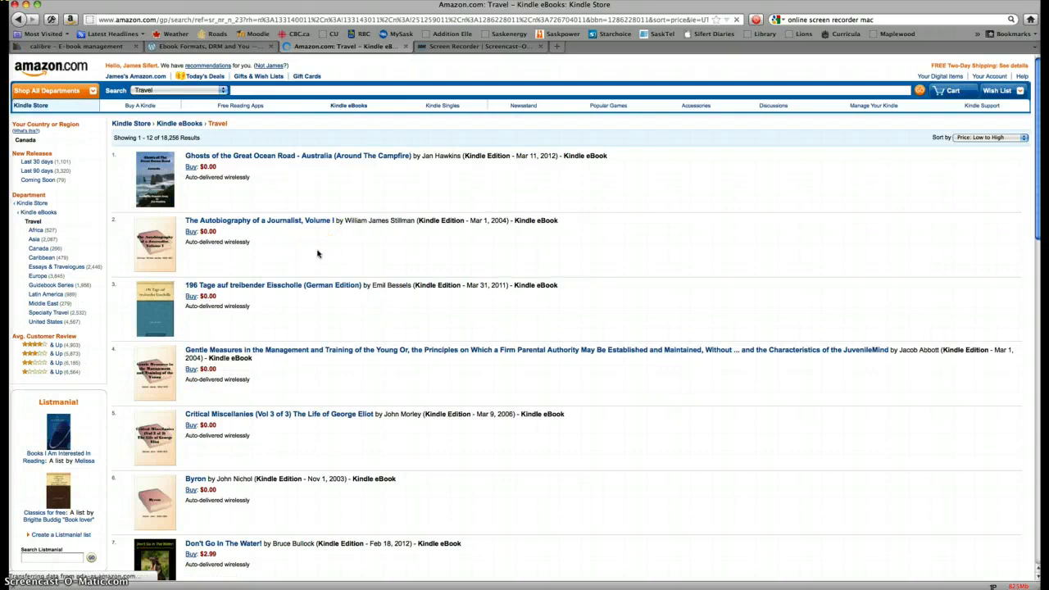
{"action": "scroll", "coordinate": [319, 254], "scroll_direction": "down", "scroll_amount": 3}
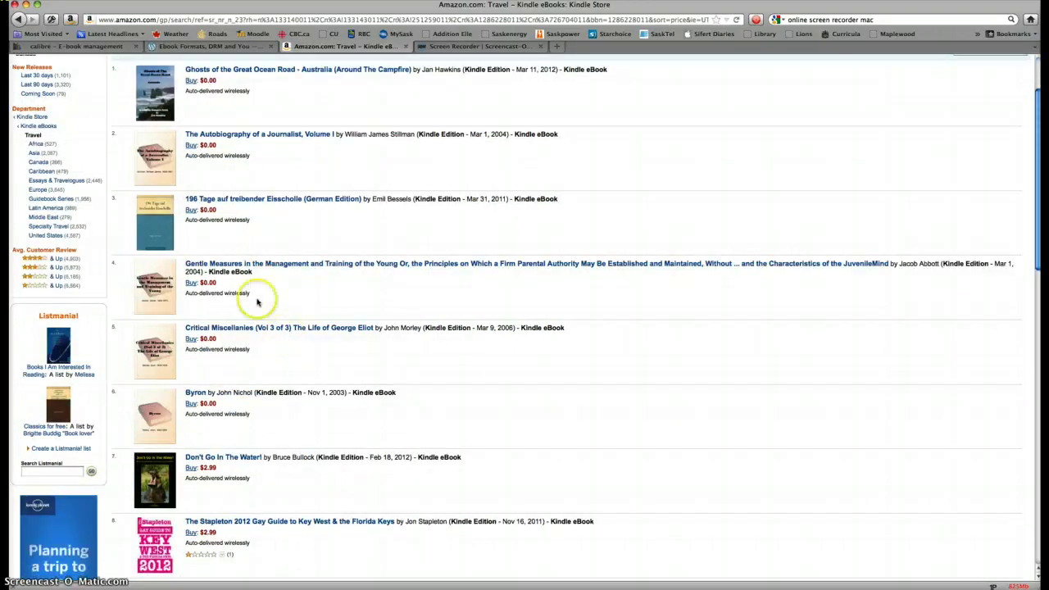
{"action": "left_click", "coordinate": [189, 211]}
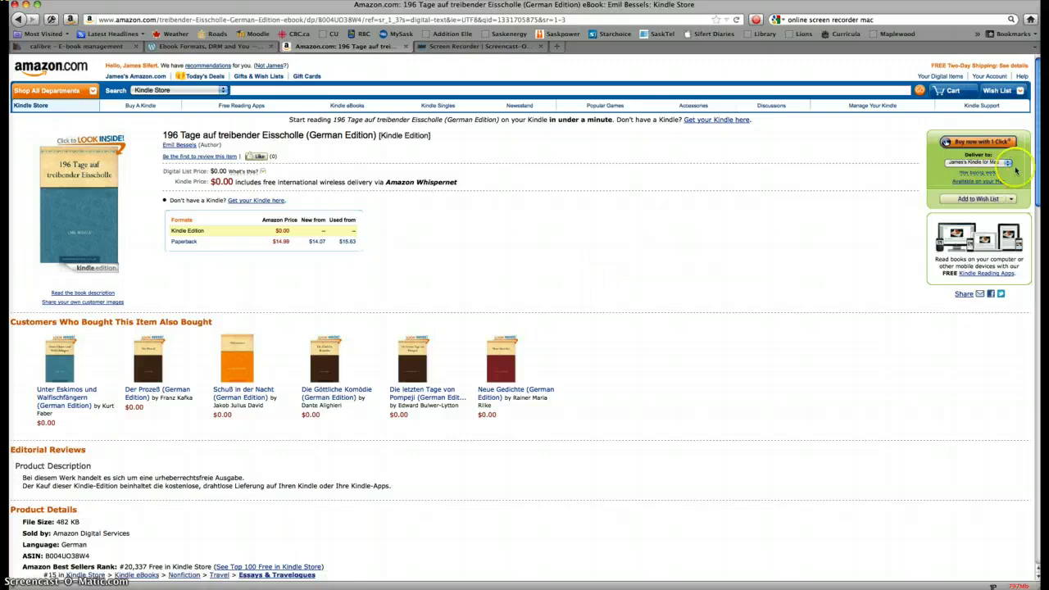
Set the free Kindle book's delivery device to the TouchPad and buy it with 1-Click
{"action": "left_click", "coordinate": [951, 143]}
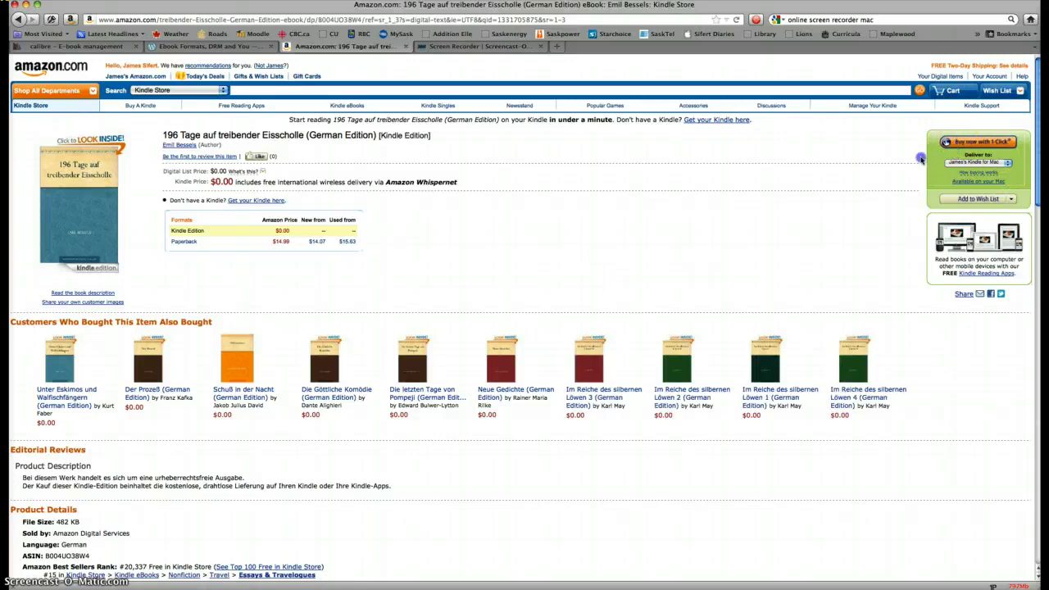
{"action": "left_click", "coordinate": [999, 163]}
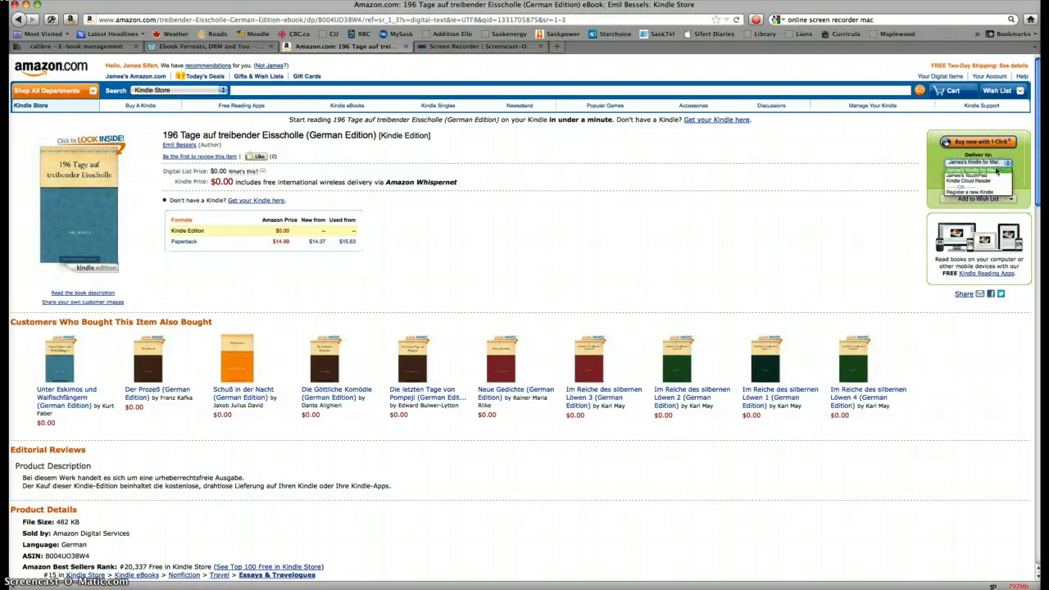
{"action": "left_click", "coordinate": [983, 177]}
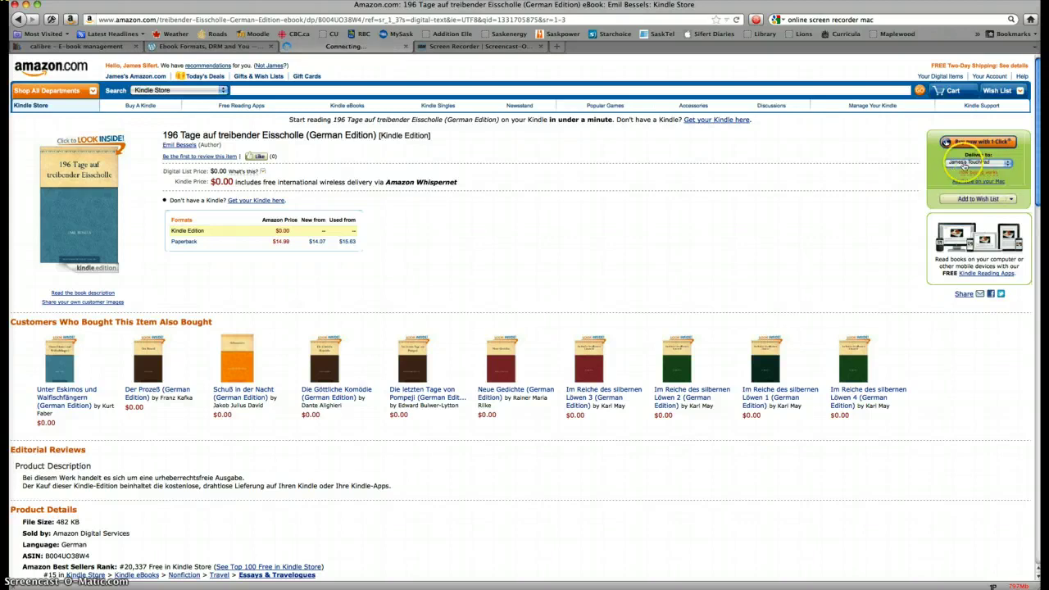
{"action": "left_click", "coordinate": [965, 146]}
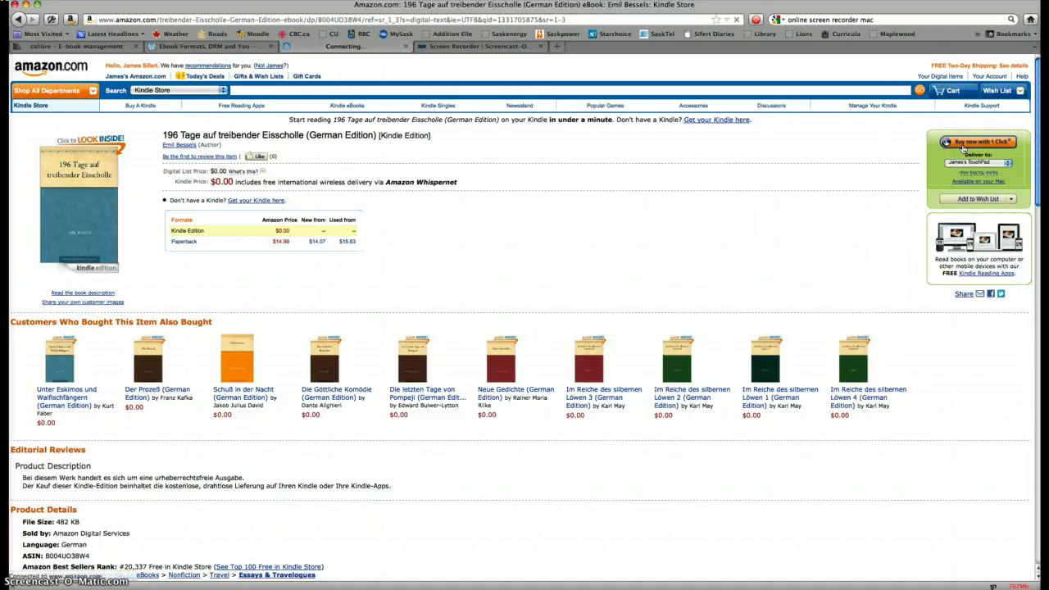
{"action": "left_click", "coordinate": [954, 146]}
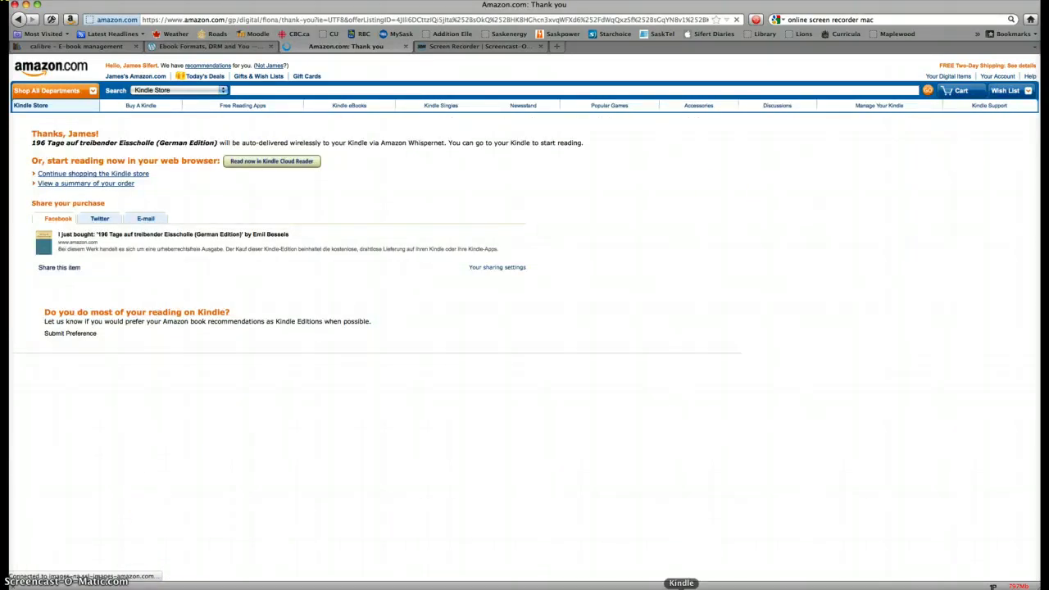
Switch to Kindle for Mac, sync the library, and download 196 Tage auf treibender Eisscholle from all items, returning to the library
{"action": "left_click", "coordinate": [681, 587]}
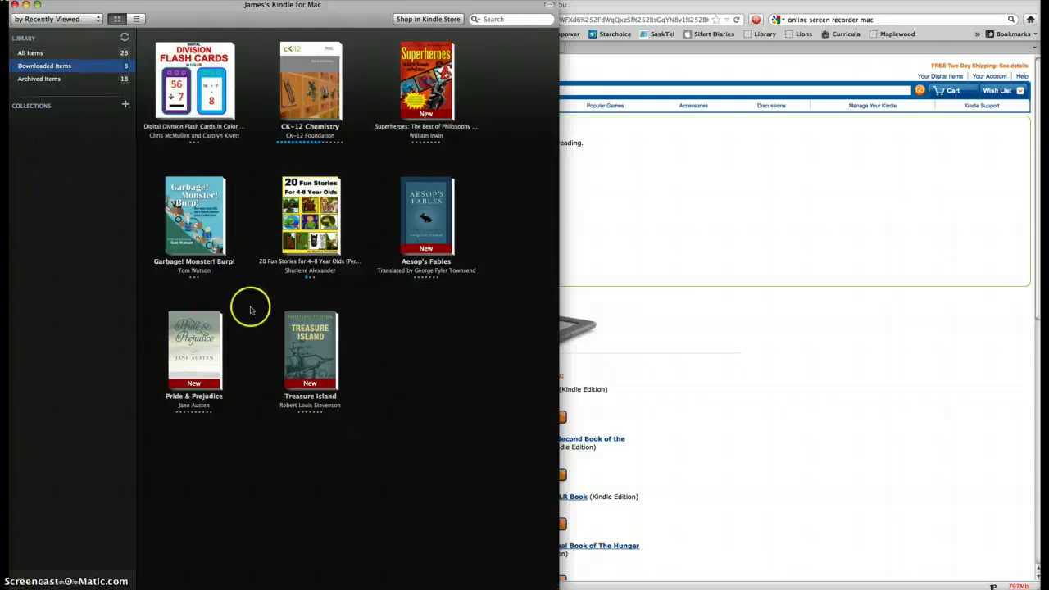
{"action": "left_click", "coordinate": [123, 36]}
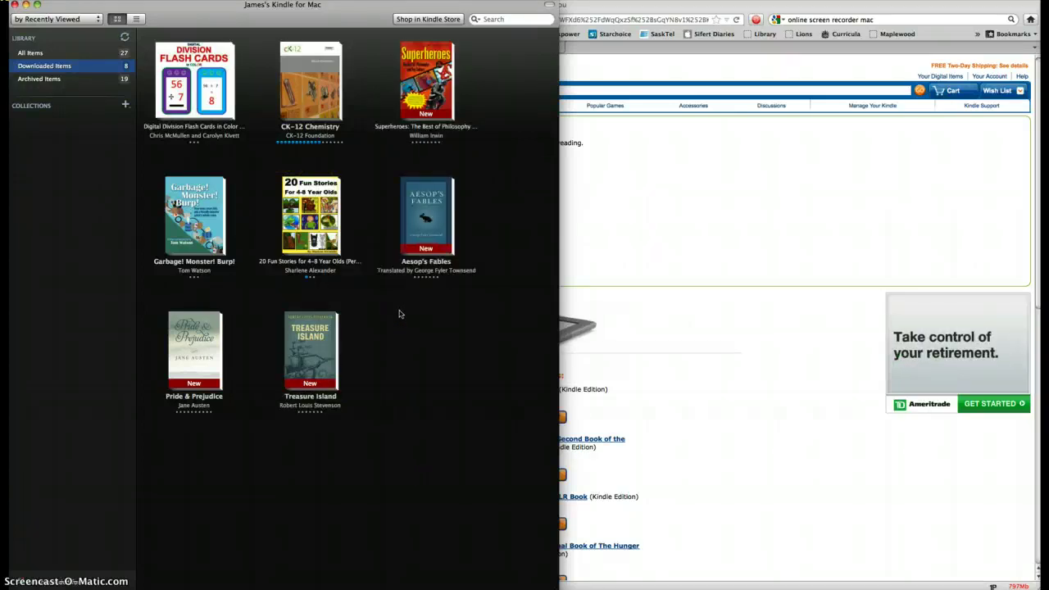
{"action": "left_click", "coordinate": [45, 53]}
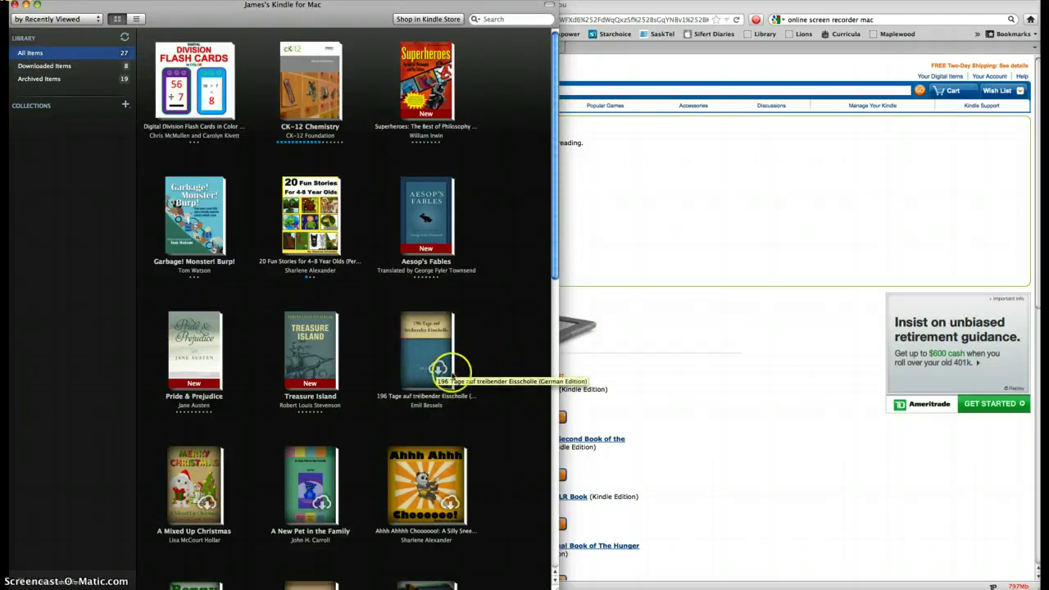
{"action": "left_click", "coordinate": [439, 369]}
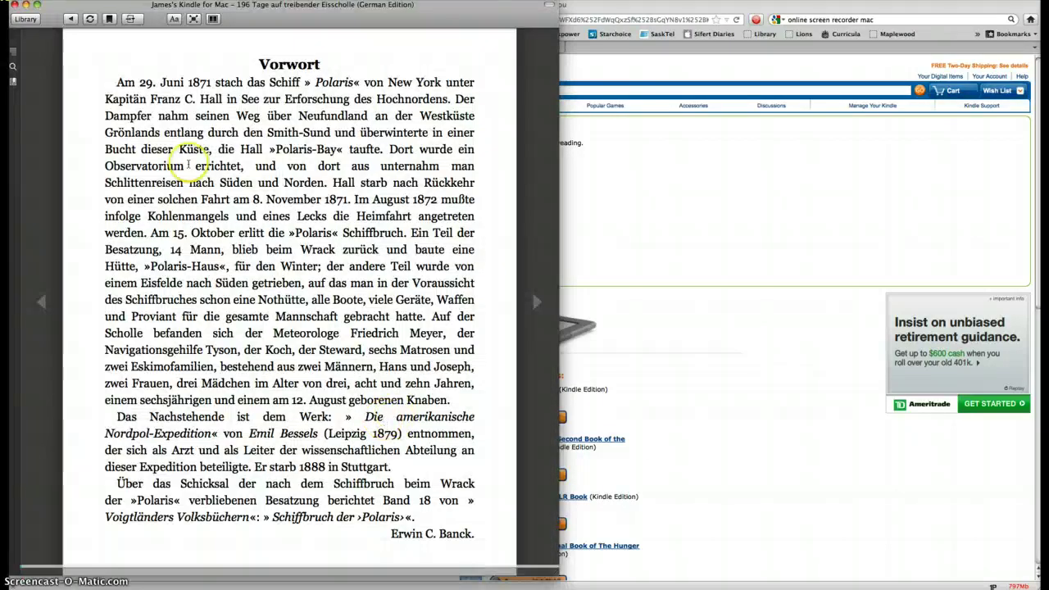
{"action": "left_click", "coordinate": [26, 18]}
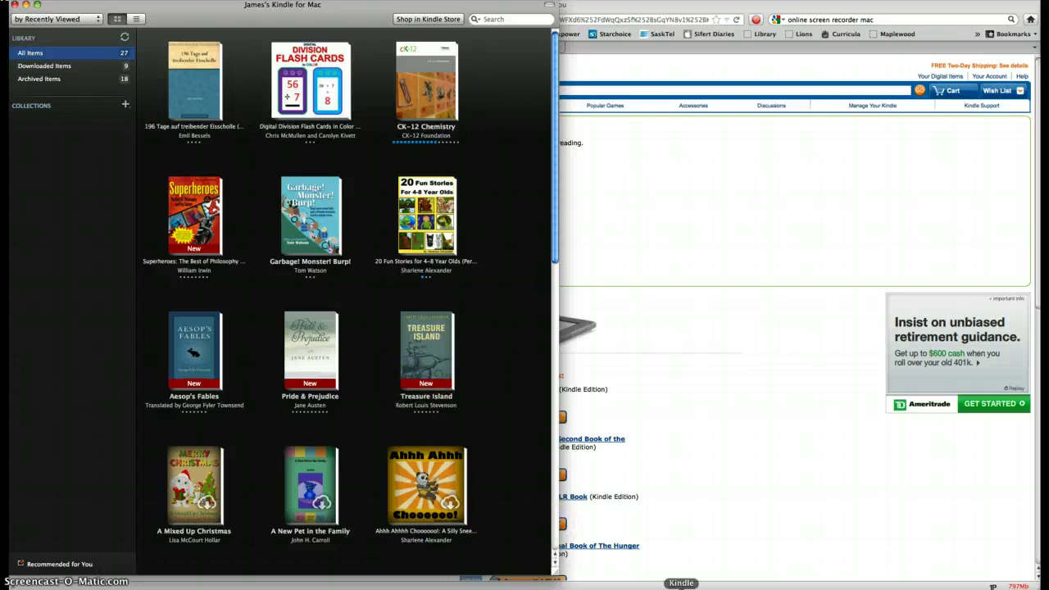
Switch to calibre and add the book file B004UO38W4_EBOK.azw from the My Kindle Content folder
{"action": "left_click", "coordinate": [653, 586]}
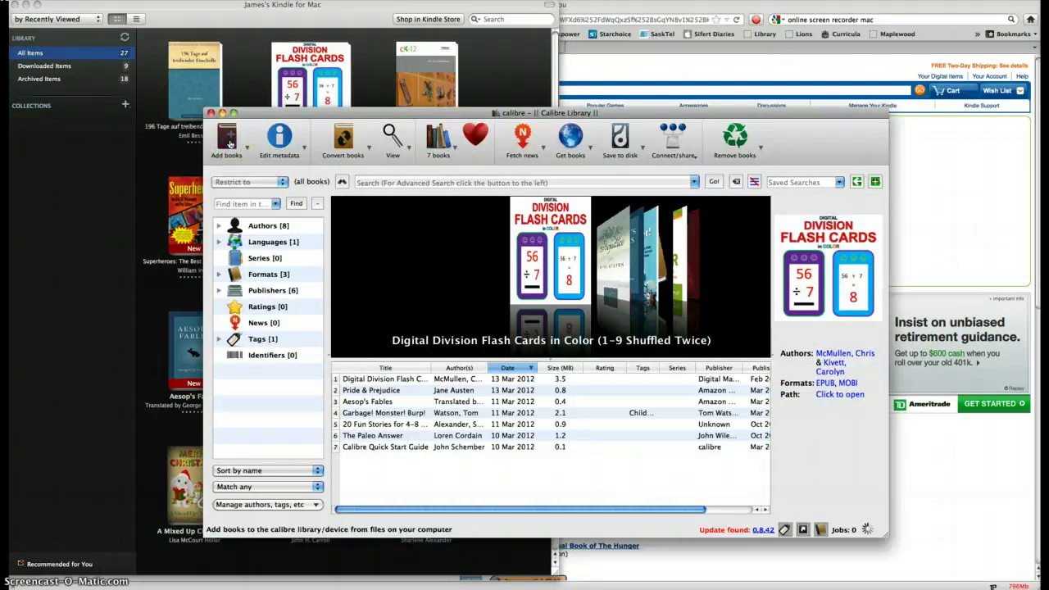
{"action": "left_click", "coordinate": [230, 143]}
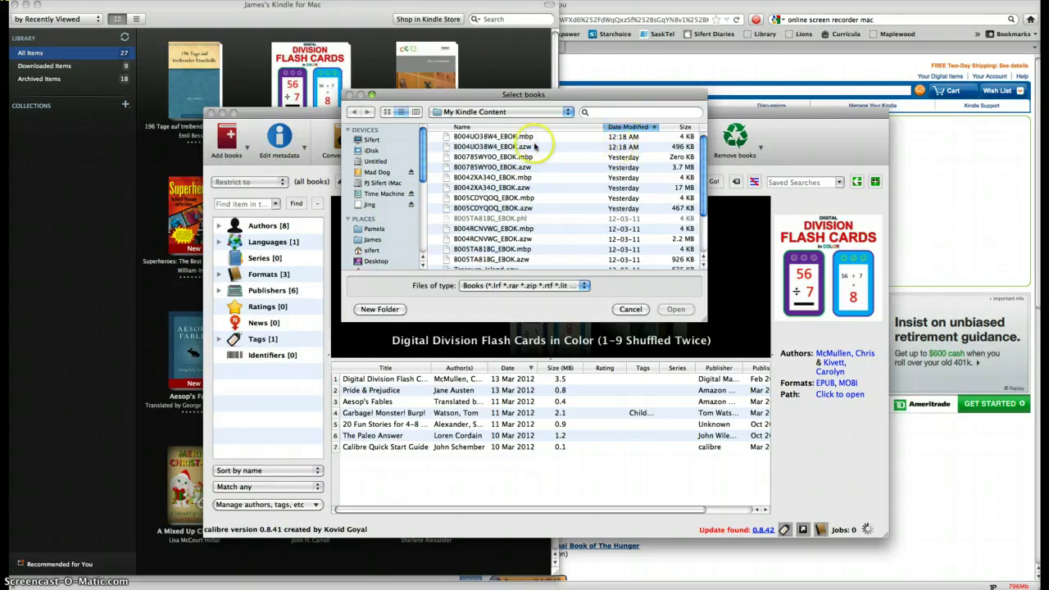
{"action": "left_click", "coordinate": [507, 147]}
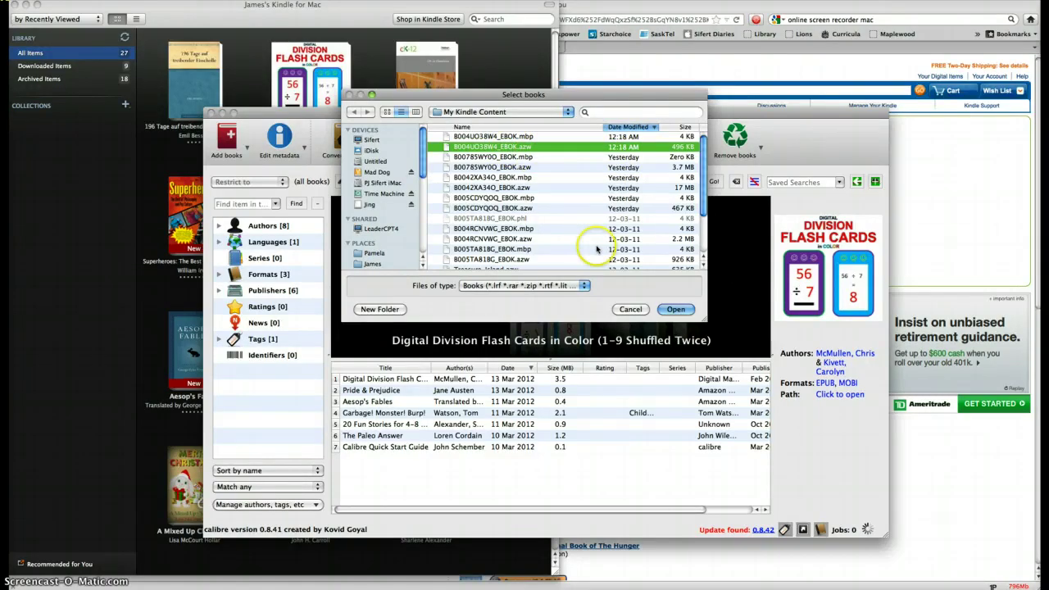
{"action": "left_click", "coordinate": [674, 309]}
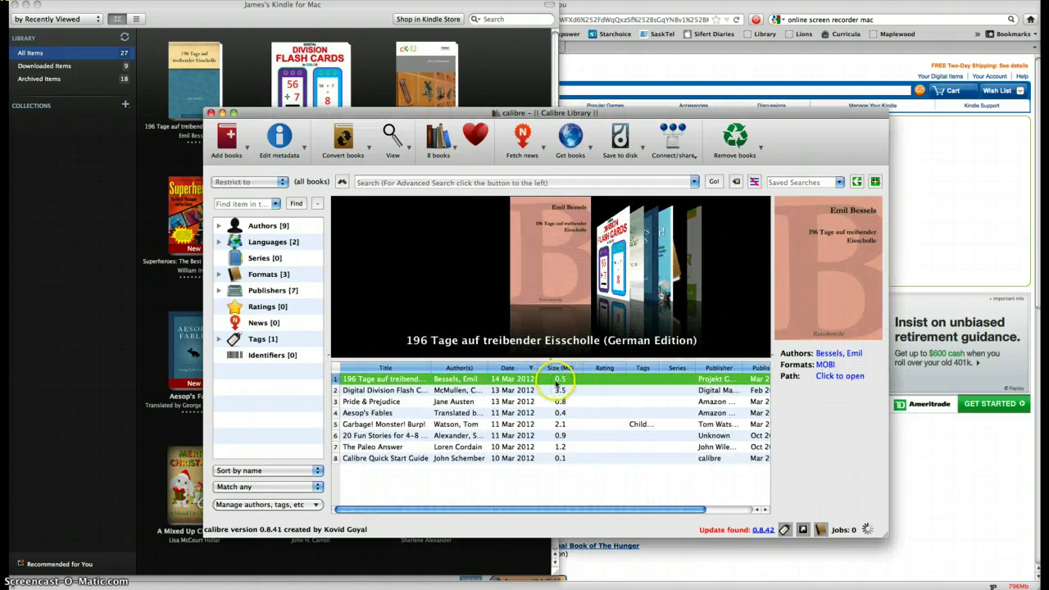
Convert 196 Tage auf treibender Eisscholle from MOBI to EPUB with the default conversion settings
{"action": "double_click", "coordinate": [528, 380]}
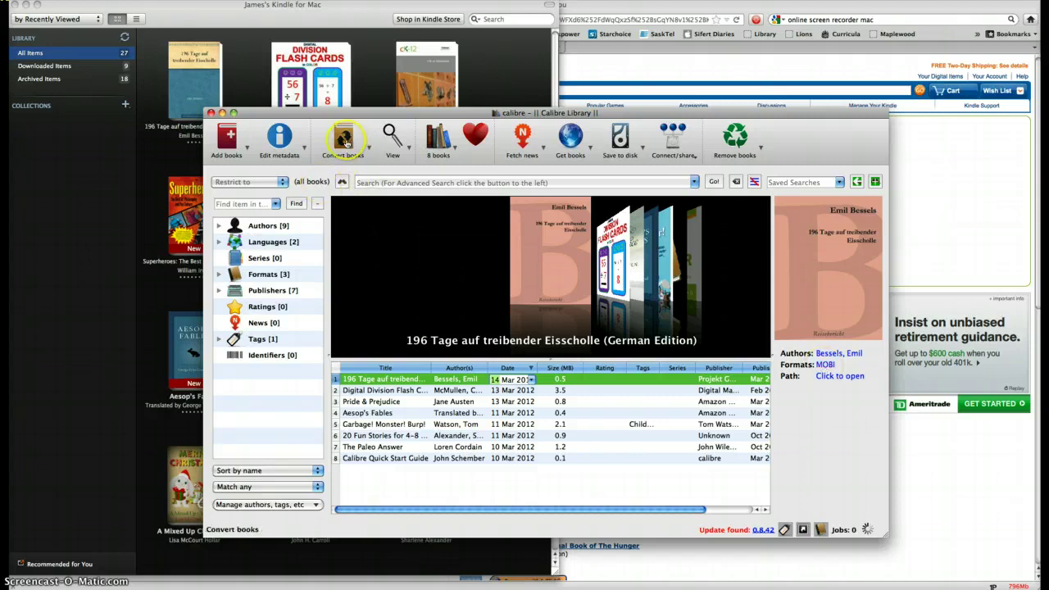
{"action": "left_click", "coordinate": [345, 142]}
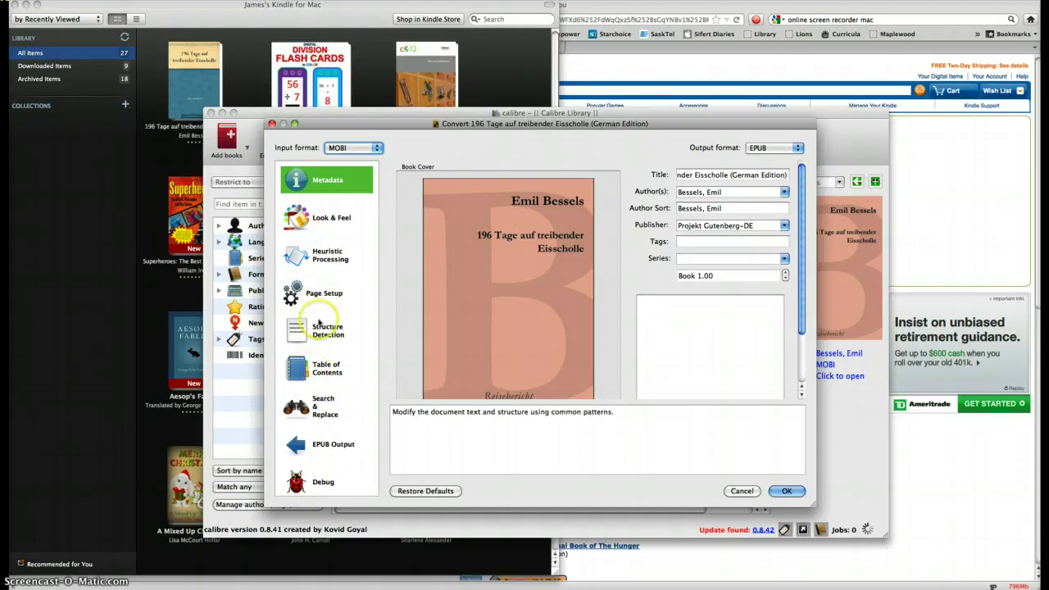
{"action": "left_click", "coordinate": [787, 491]}
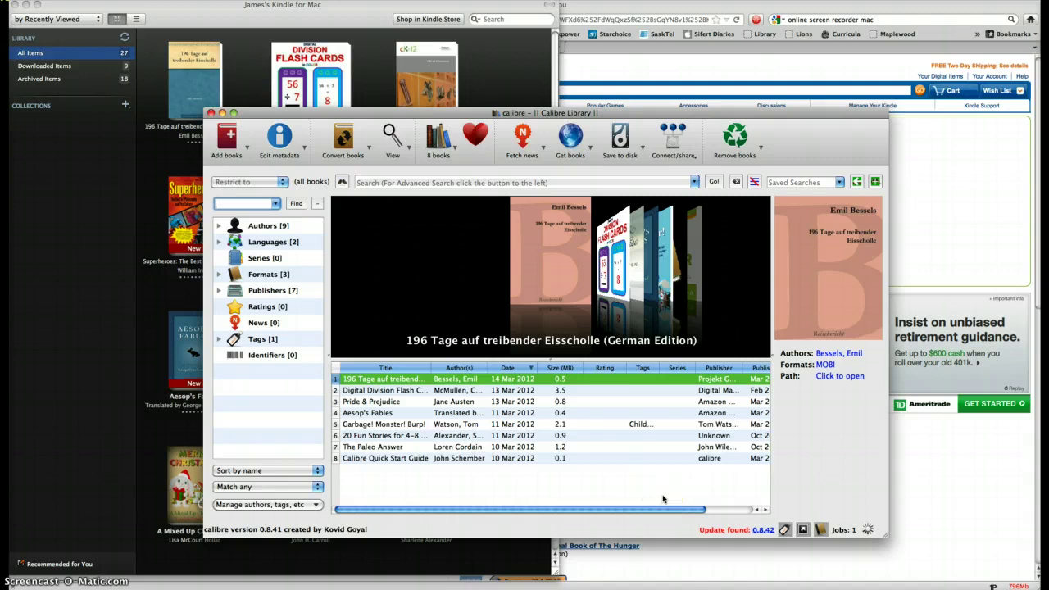
{"action": "mouse_move", "coordinate": [663, 499]}
{"action": "left_mouse_down"}
{"action": "mouse_move", "coordinate": [555, 461]}
{"action": "mouse_move", "coordinate": [549, 486]}
{"action": "left_mouse_up"}
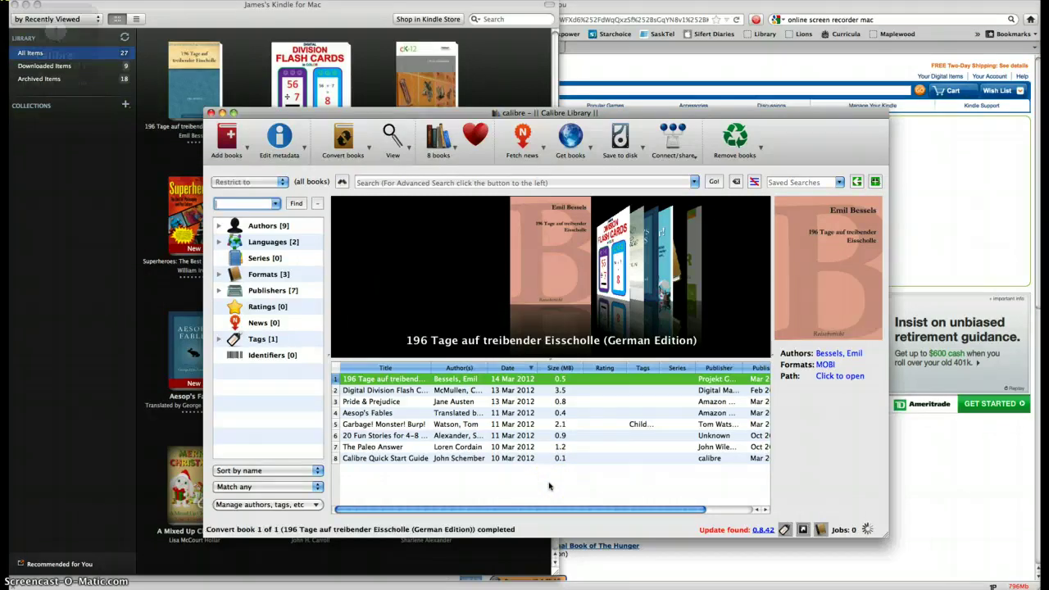
{"action": "mouse_move", "coordinate": [549, 486]}
{"action": "left_mouse_down"}
{"action": "mouse_move", "coordinate": [853, 381]}
{"action": "mouse_move", "coordinate": [828, 373]}
{"action": "left_mouse_up"}
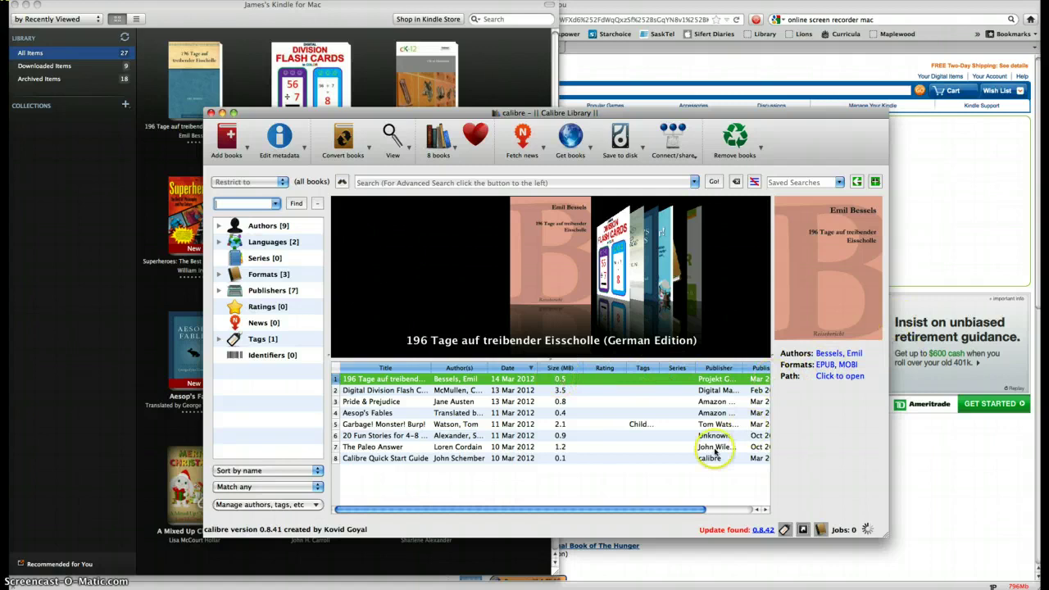
{"action": "left_click", "coordinate": [512, 391]}
{"action": "left_click", "coordinate": [502, 380]}
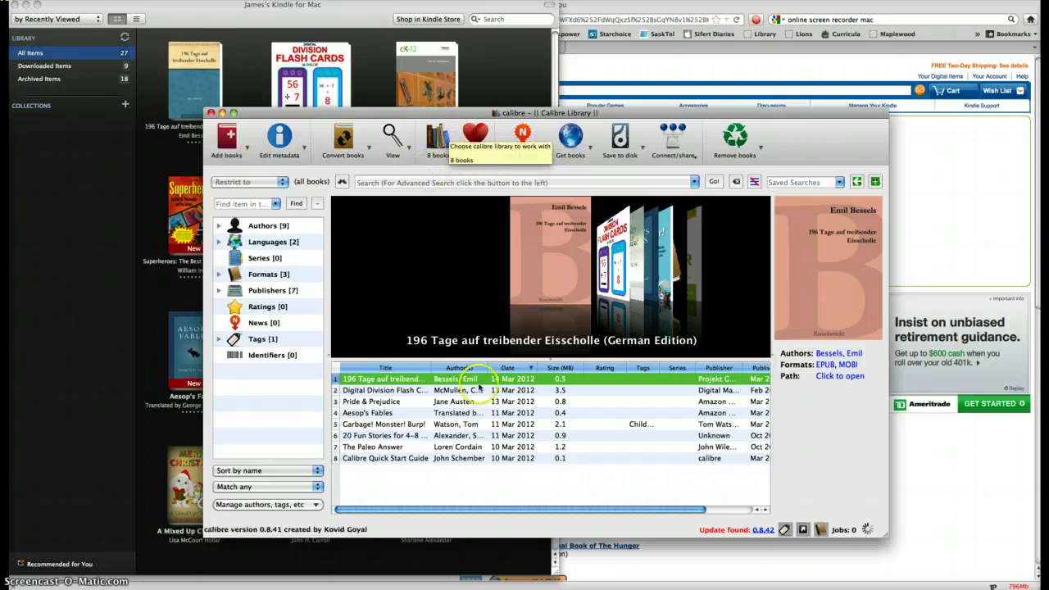
{"action": "mouse_move", "coordinate": [479, 385]}
{"action": "left_mouse_down"}
{"action": "mouse_move", "coordinate": [271, 403]}
{"action": "mouse_move", "coordinate": [478, 379]}
{"action": "left_mouse_up"}
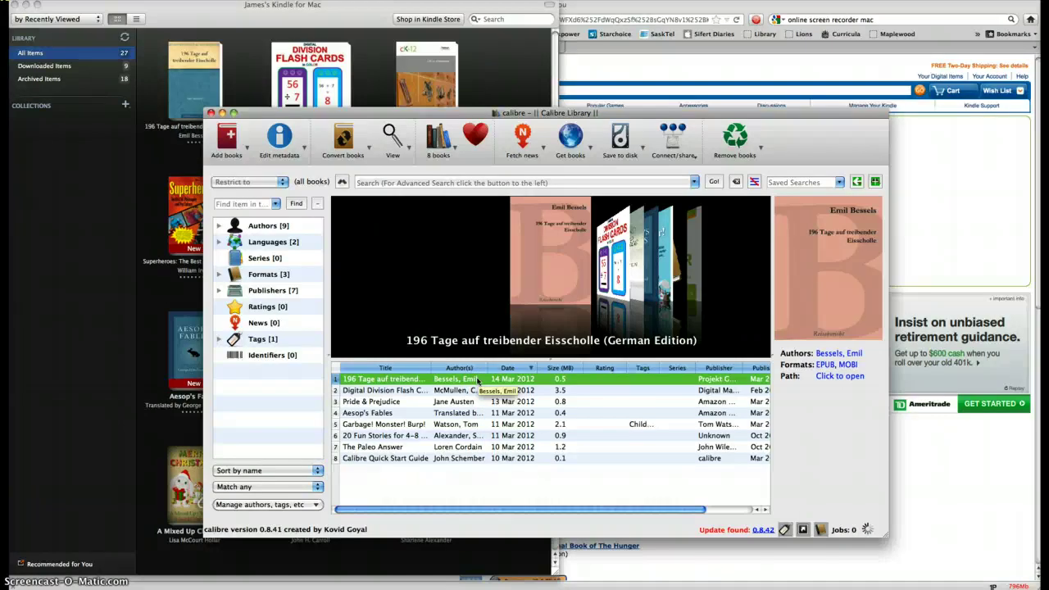
{"action": "left_click", "coordinate": [478, 381]}
{"action": "left_click", "coordinate": [470, 388]}
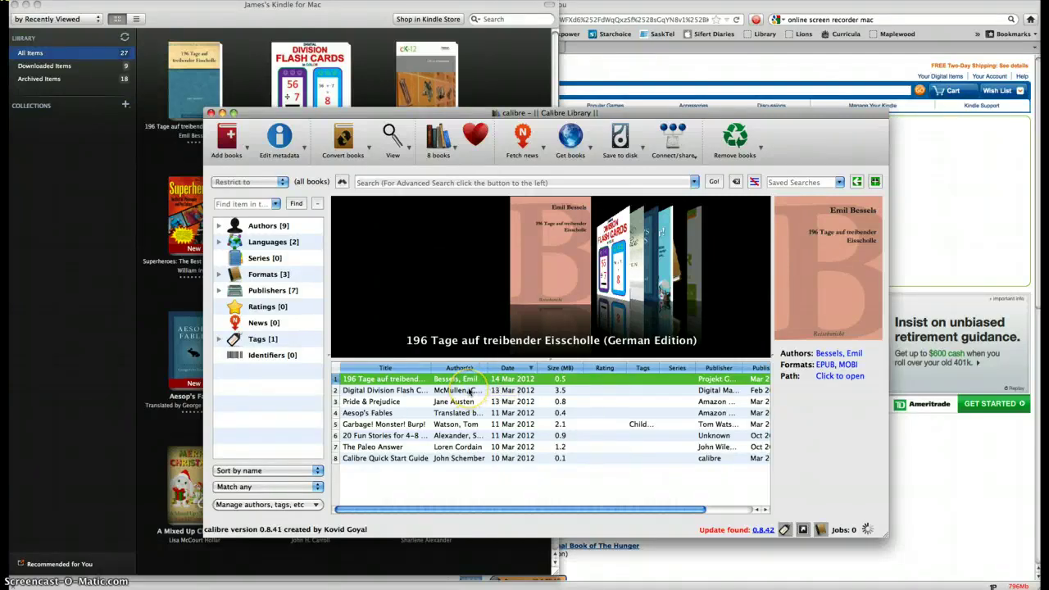
{"action": "left_click", "coordinate": [450, 382]}
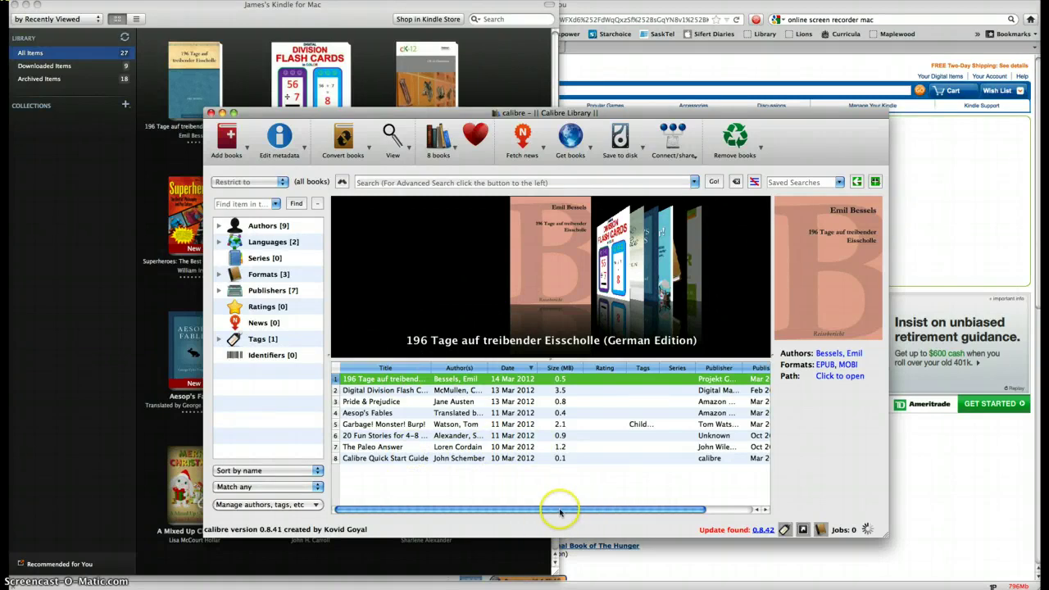
{"action": "left_click", "coordinate": [532, 510]}
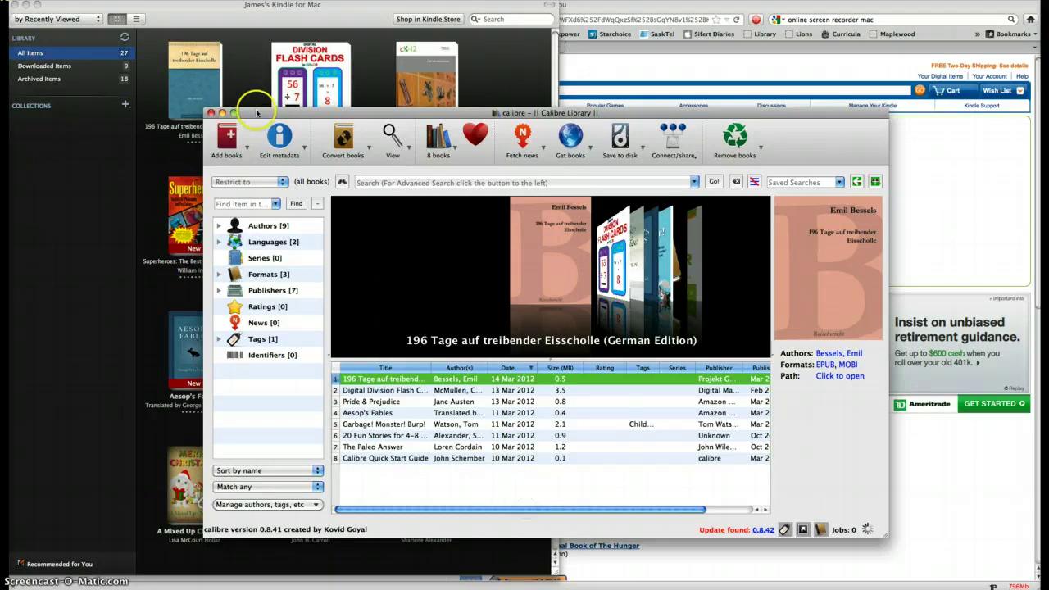